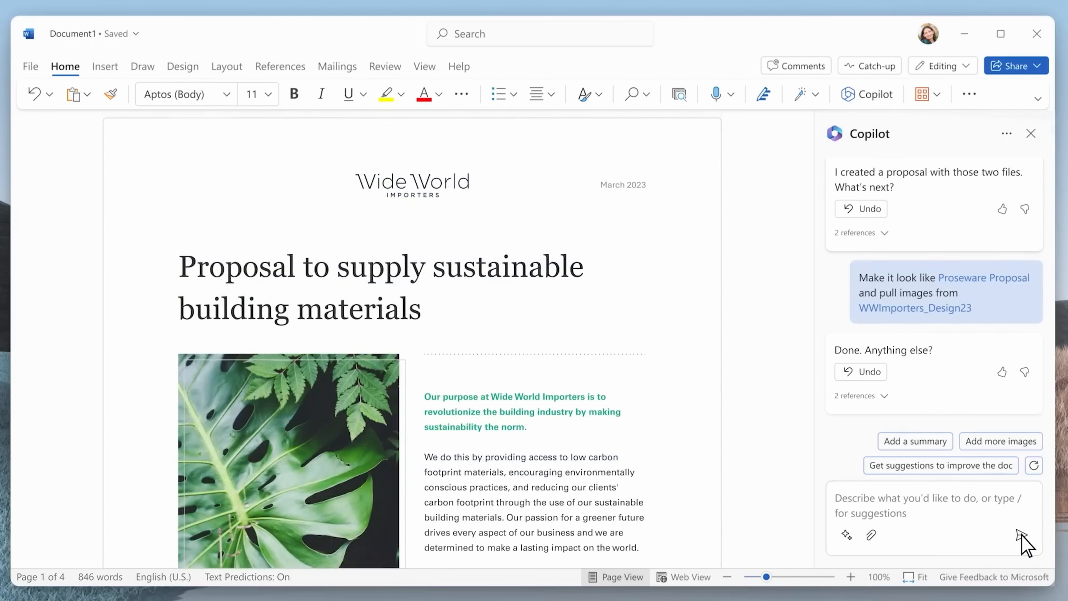
Step: Have Copilot add a summary to the sustainable building materials proposal and then its suggested FAQ
click(919, 442)
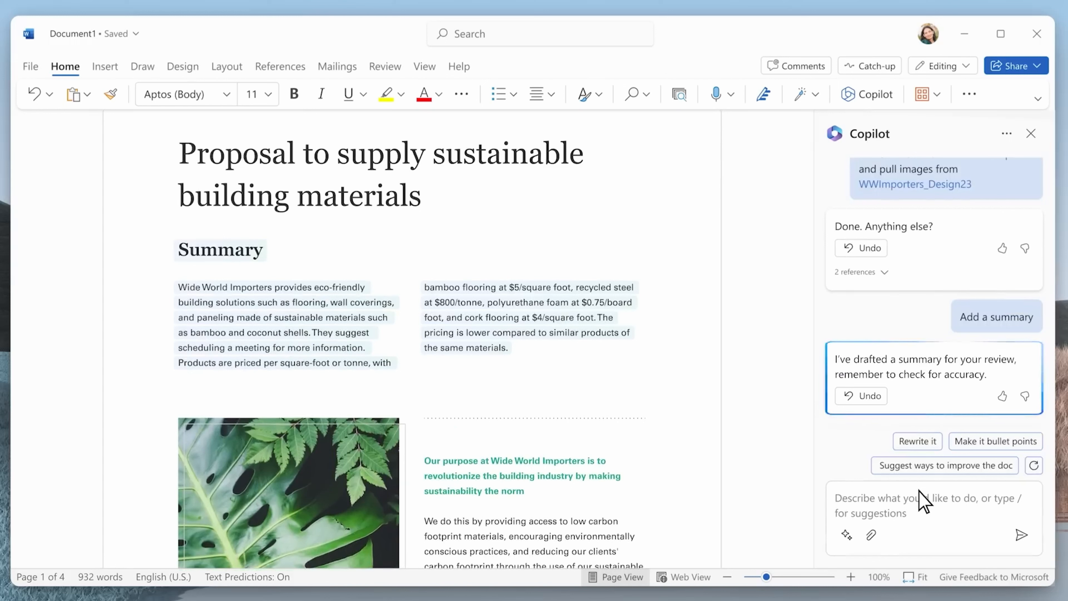
click(921, 466)
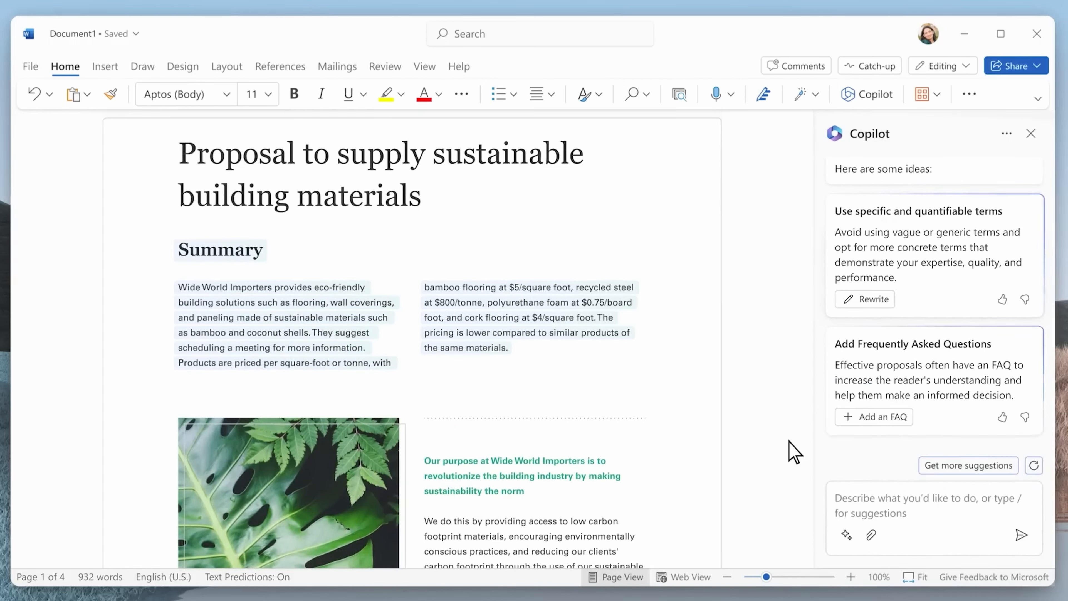
click(879, 416)
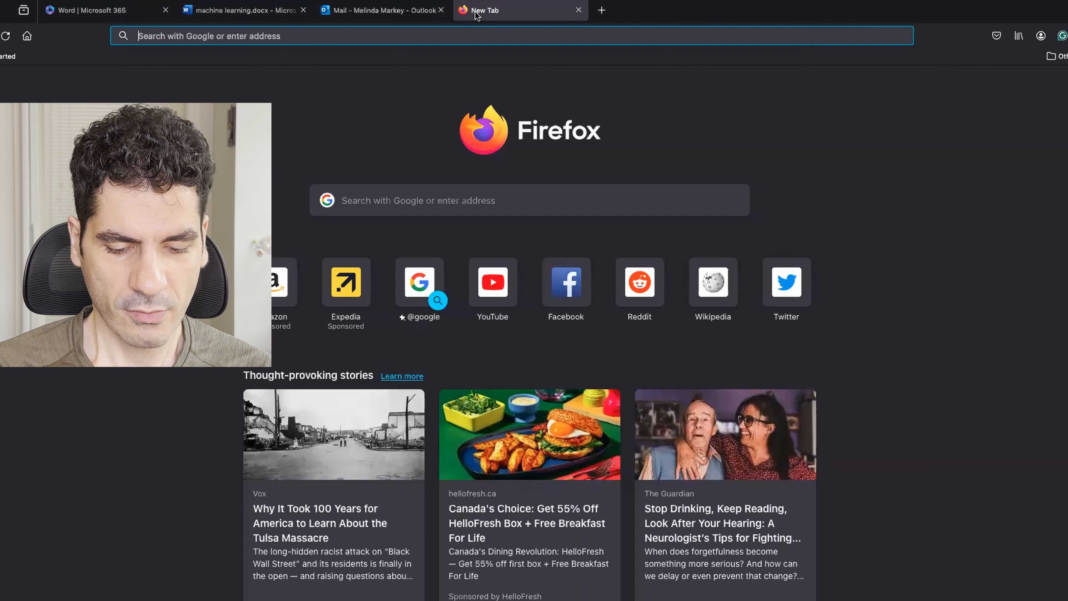
Step: Open office.com in the new browser tab and go to the Microsoft account page
text(office.com)
key(Return)
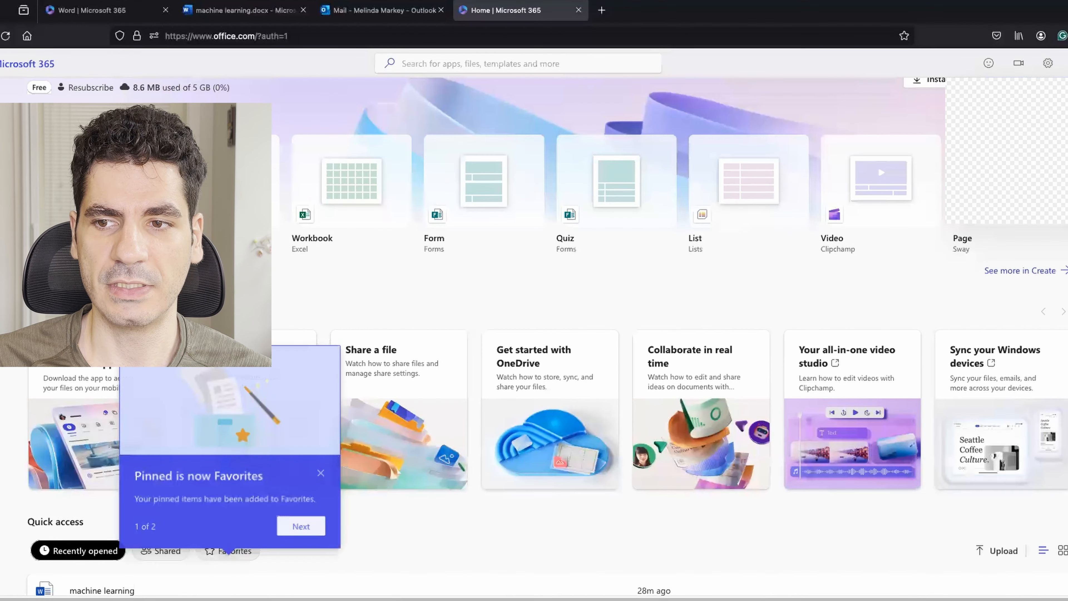
click(1048, 155)
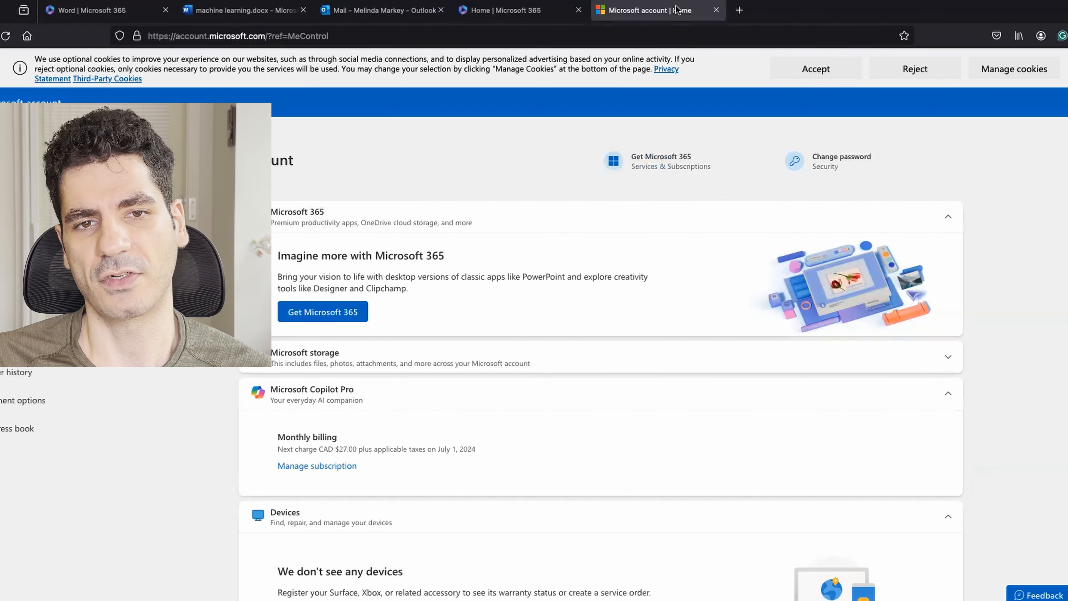
Step: Load bing.com in place of the Microsoft account page
key(ctrl+l)
text(bing.com)
key(Return)
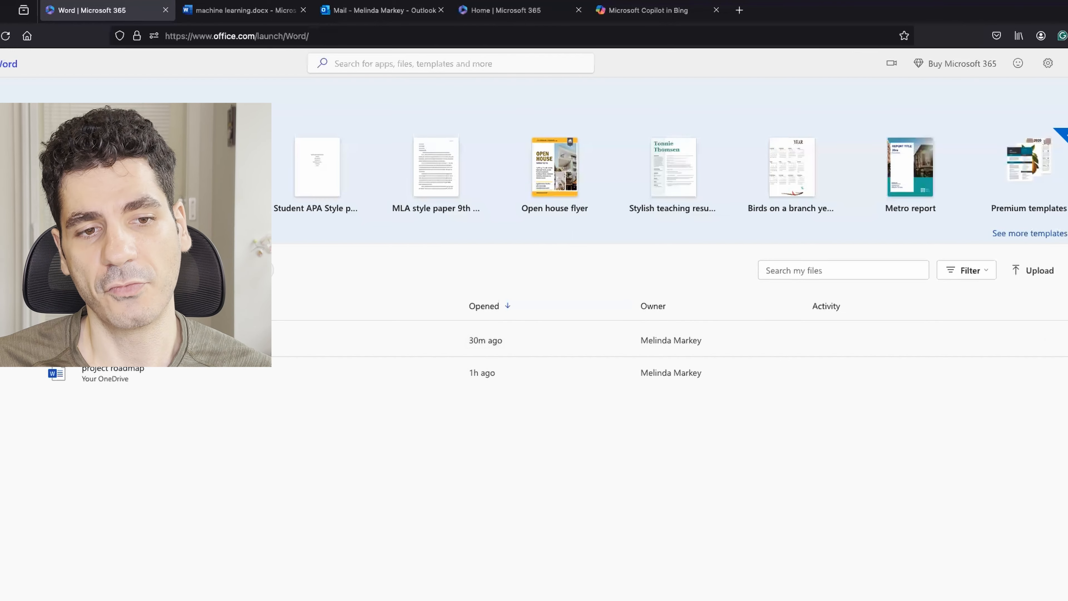
Step: Create a blank Word document and show the Copilot assistant beside it
click(80, 167)
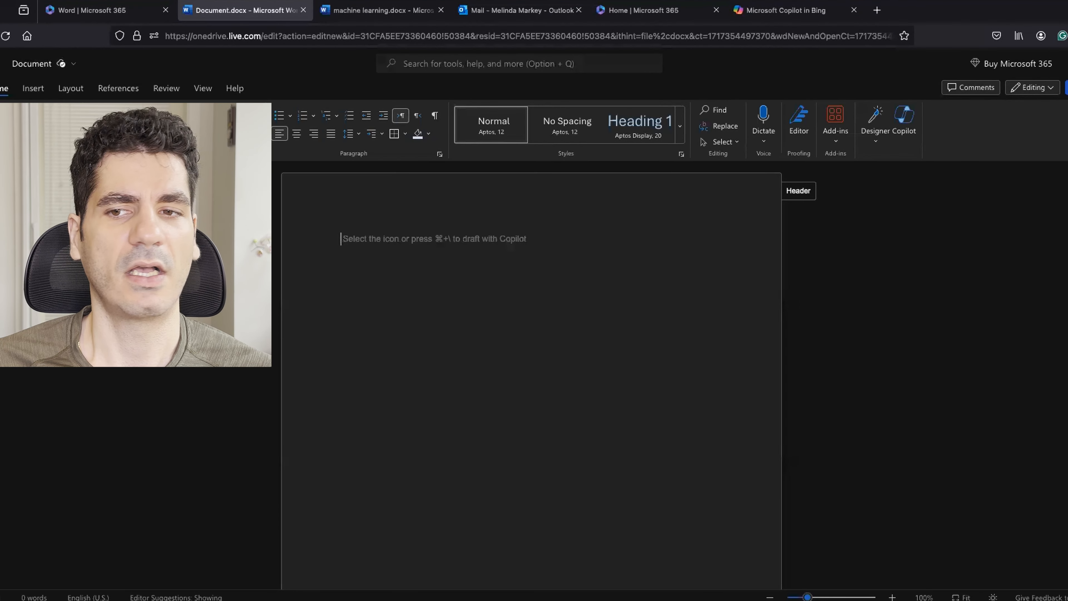
click(908, 124)
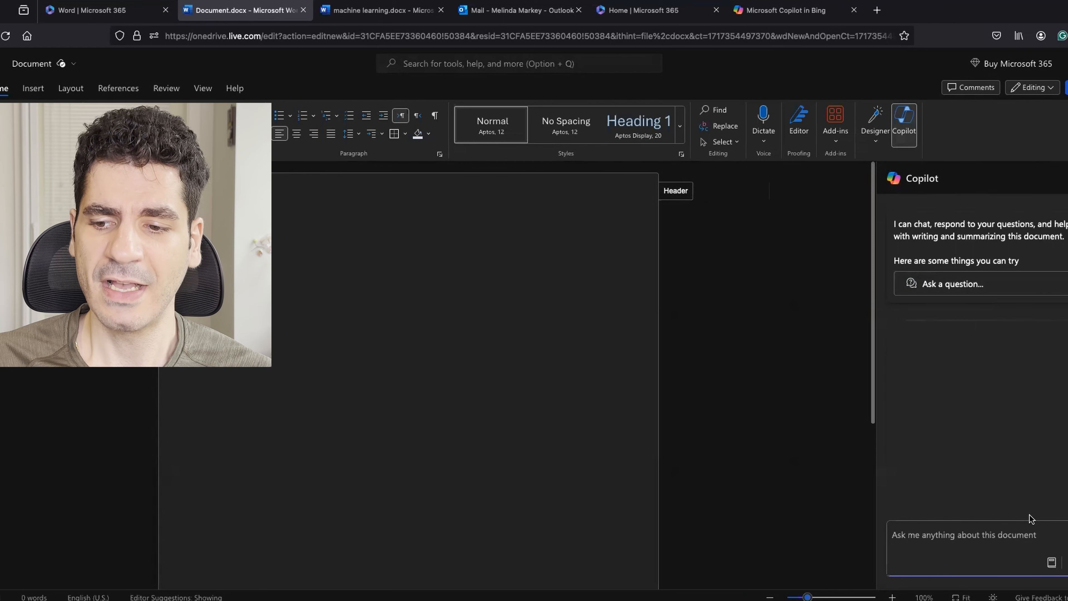
Step: Browse Copilot's suggested prompts and open the full prompt collection of Copilot Lab
click(1054, 567)
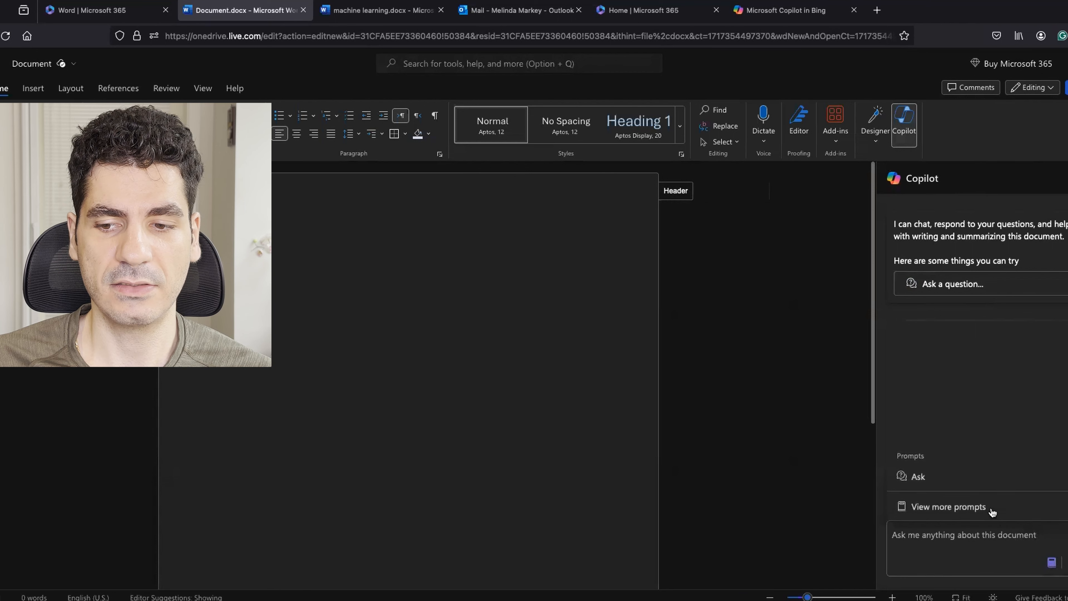
click(969, 505)
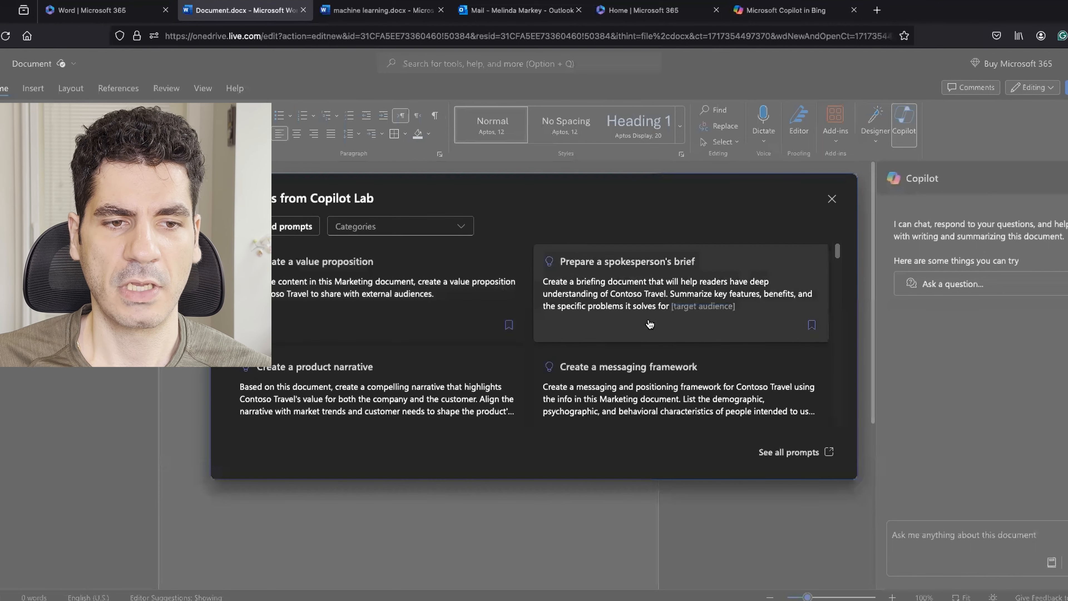
click(804, 456)
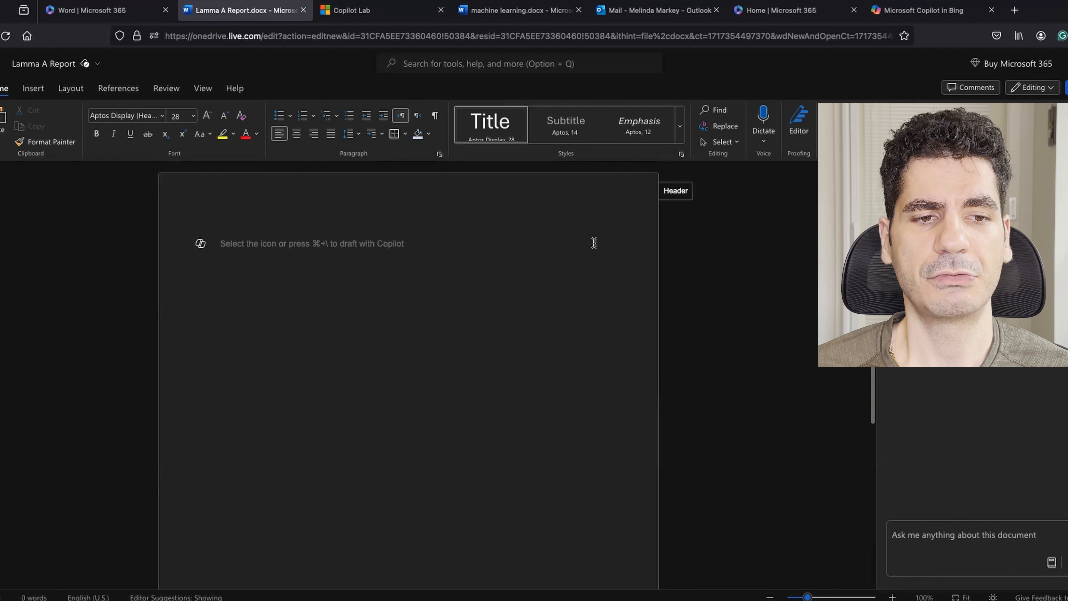
Step: Generate a Copilot draft in the empty document with the prompt "write a report about llama"
key(super+backslash)
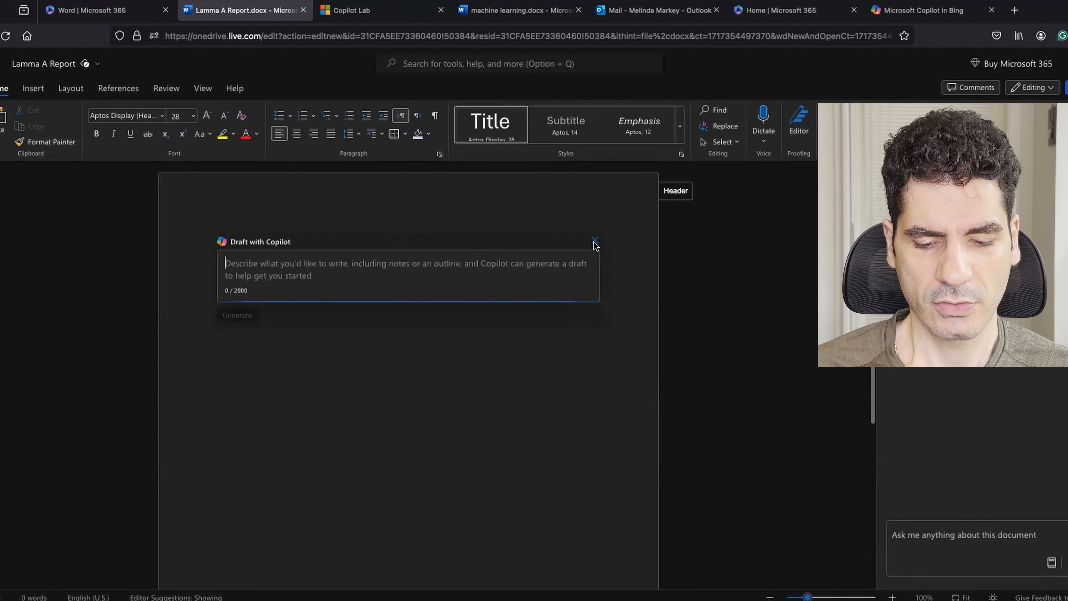
text(write a report about llama)
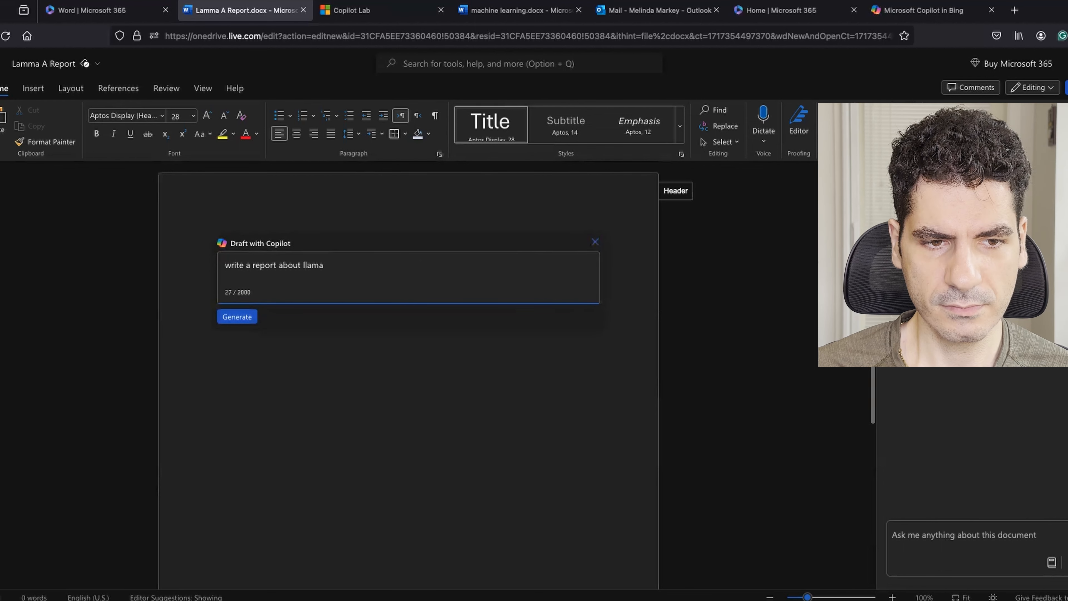
key(shift+Return)
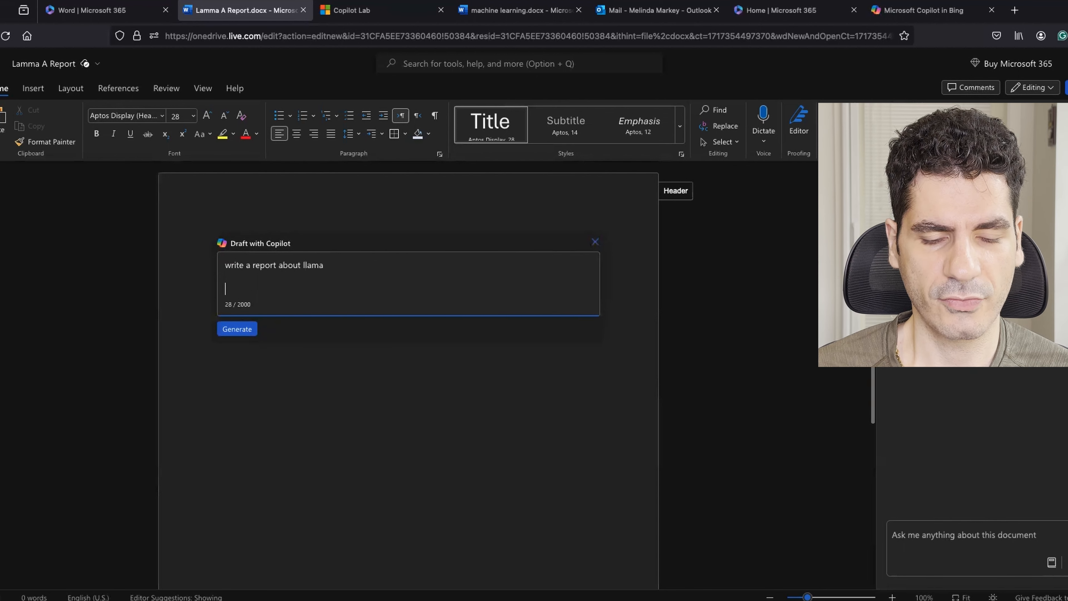
key(Return)
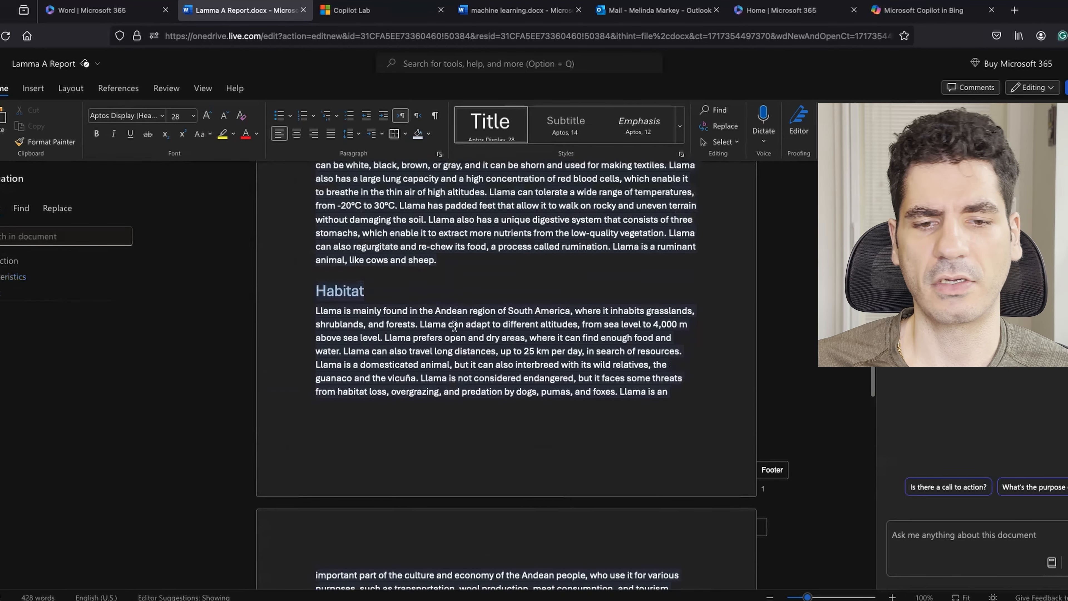
Step: Read through the generated llama report and have Copilot regenerate it with the instruction "write it more casual"
scroll(455, 326, up, 4)
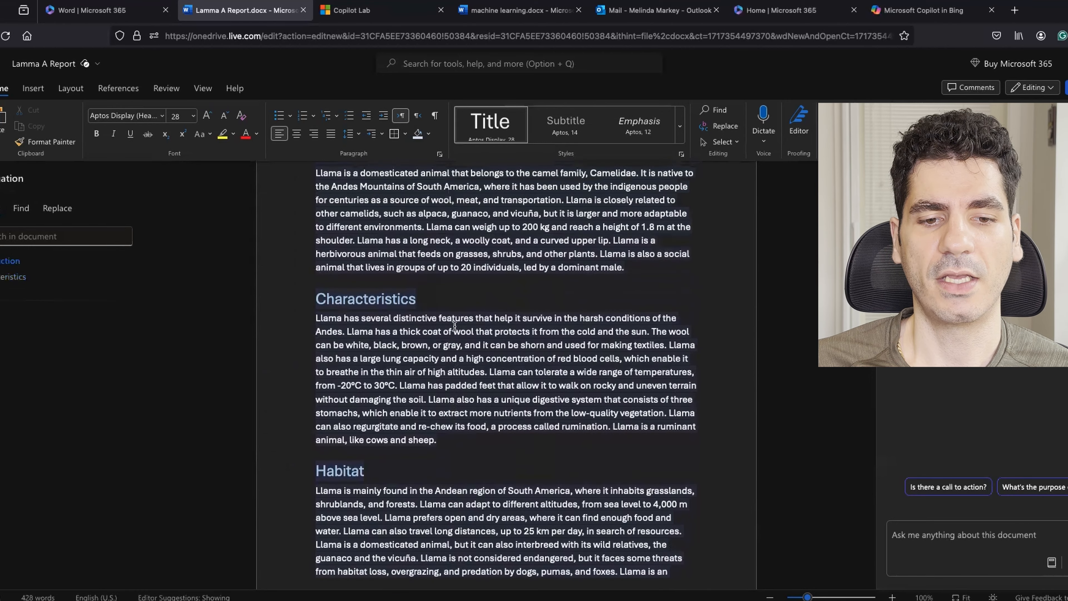
scroll(454, 326, up, 1)
scroll(454, 330, down, 7)
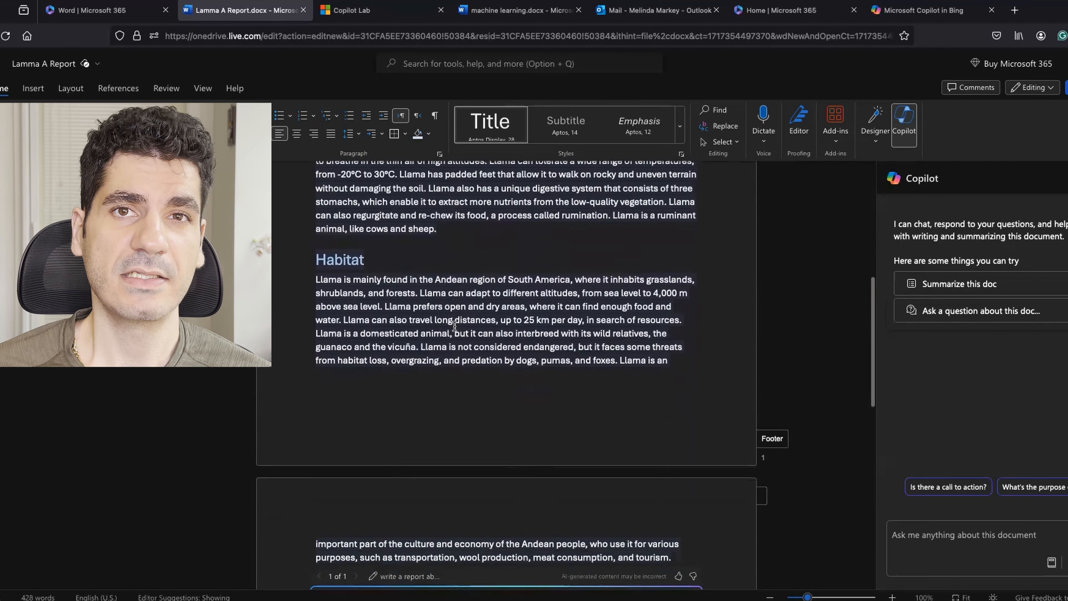
scroll(454, 326, down, 3)
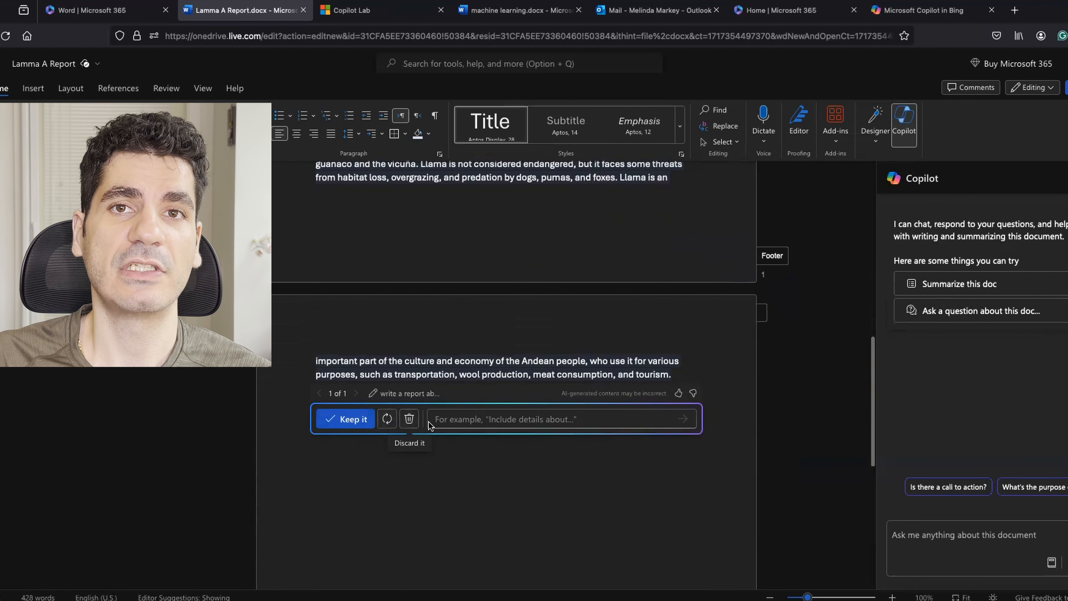
click(458, 417)
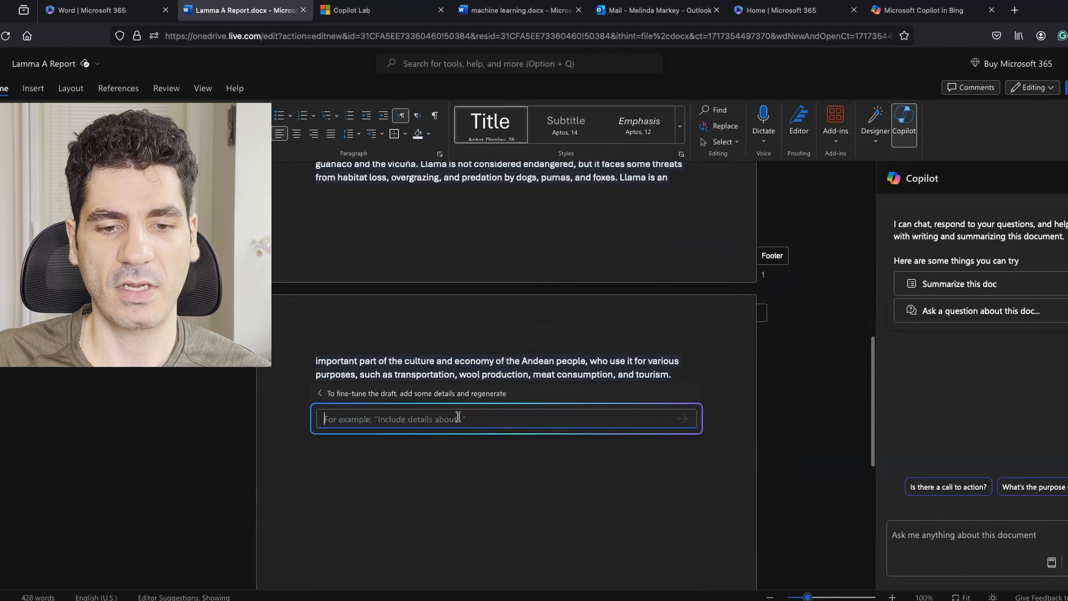
text(write it more)
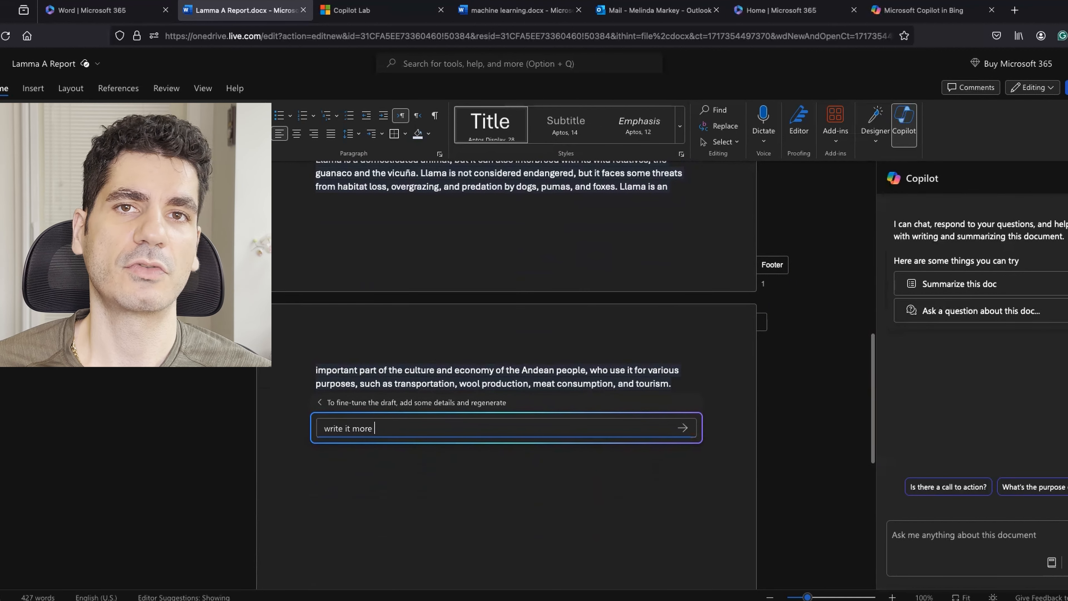
text( casual)
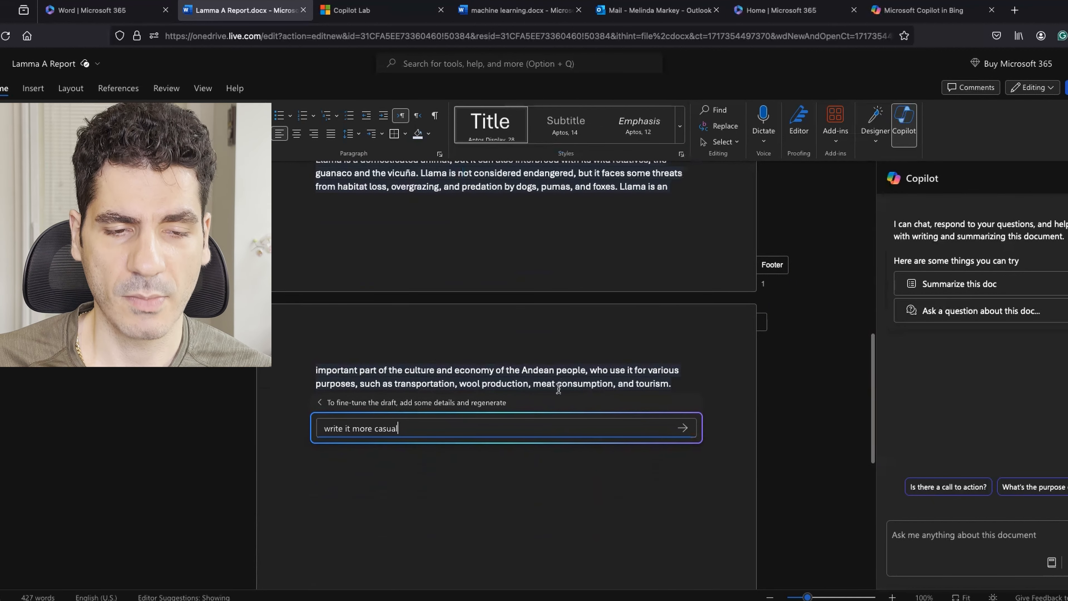
key(Return)
click(675, 159)
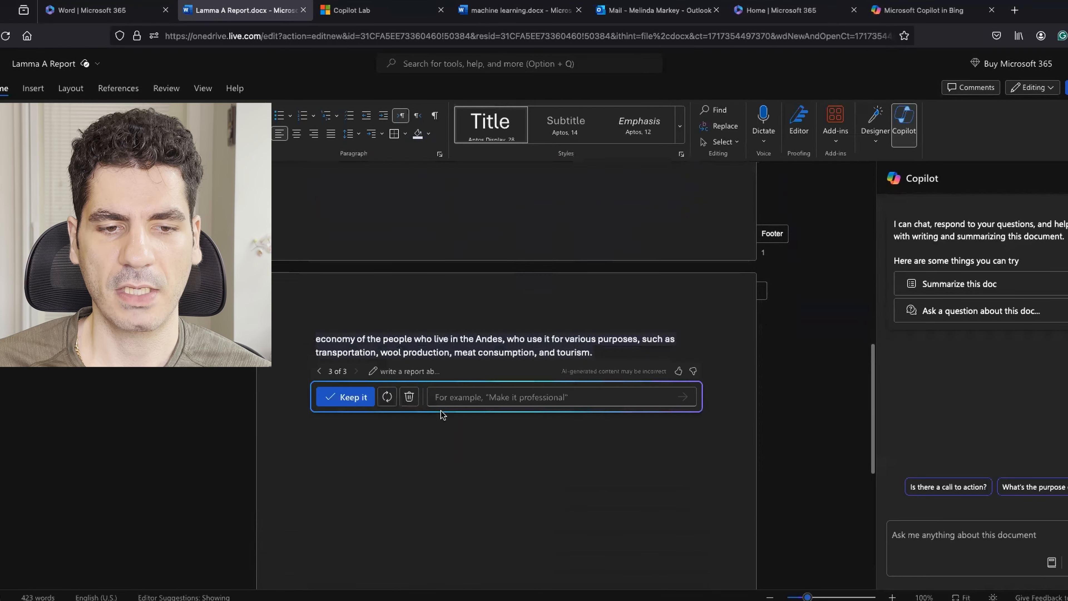
Step: Compare the first draft version with the third and keep the third, more casual version
click(322, 372)
click(322, 372)
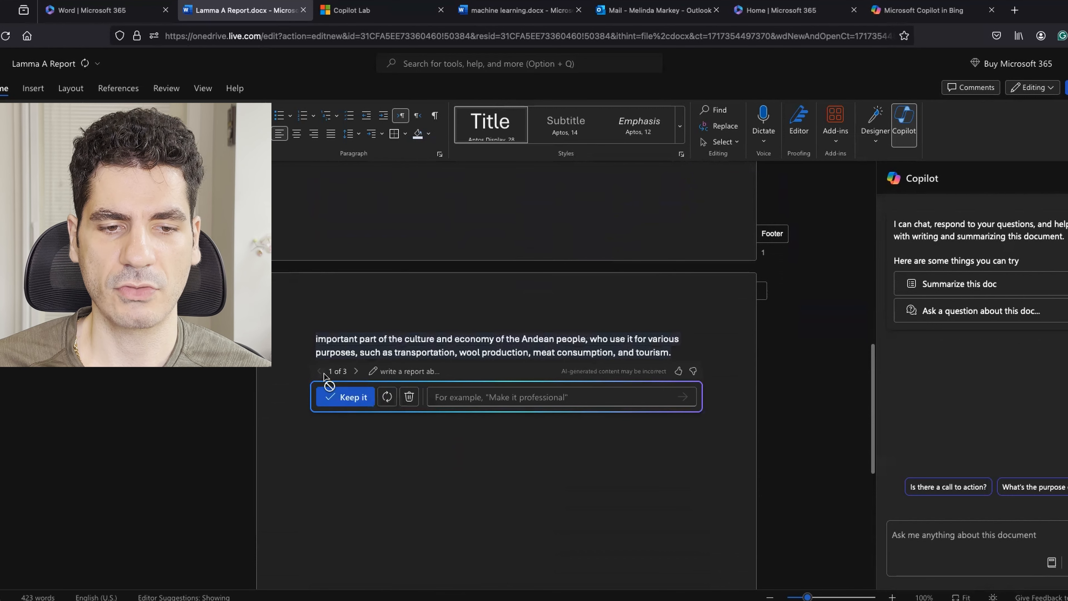
click(356, 372)
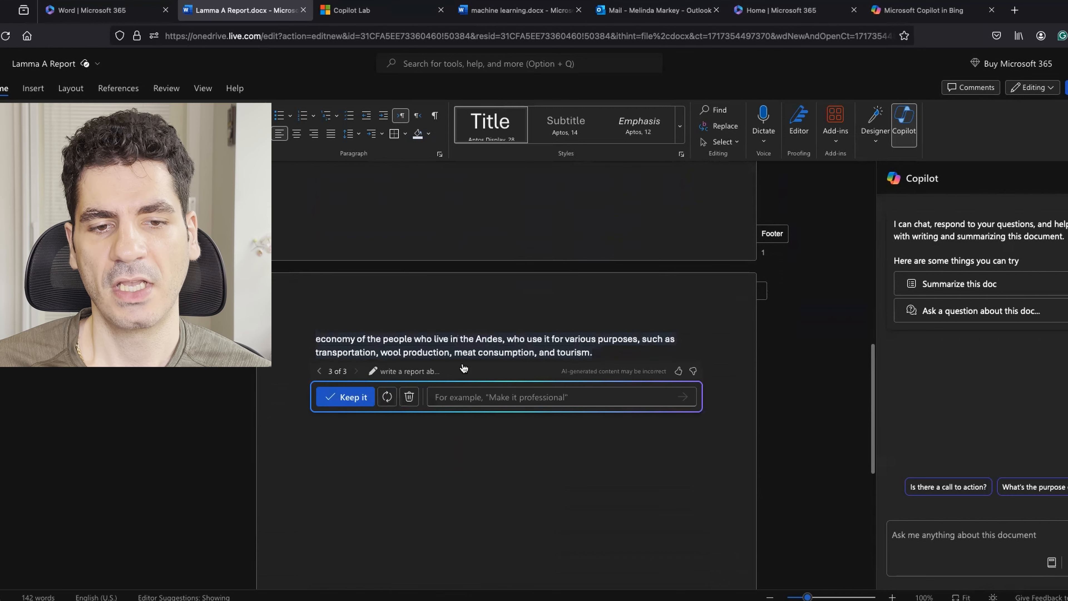
click(364, 396)
Step: Auto-rewrite the paragraph under Characteristics with Copilot and insert the first suggested version below the original
scroll(449, 381, up, 10)
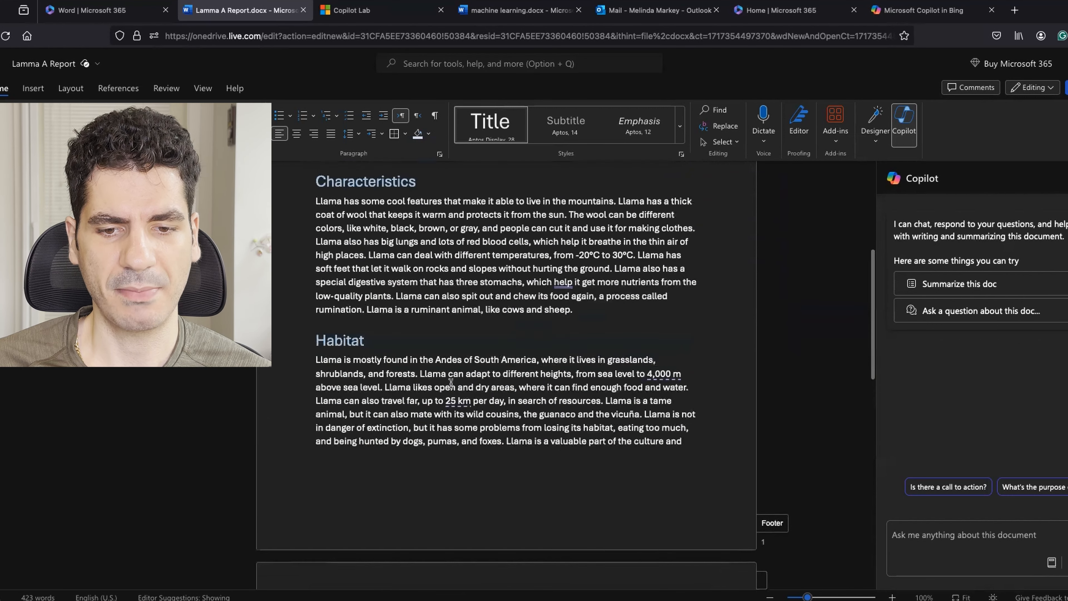
scroll(838, 433, down, 10)
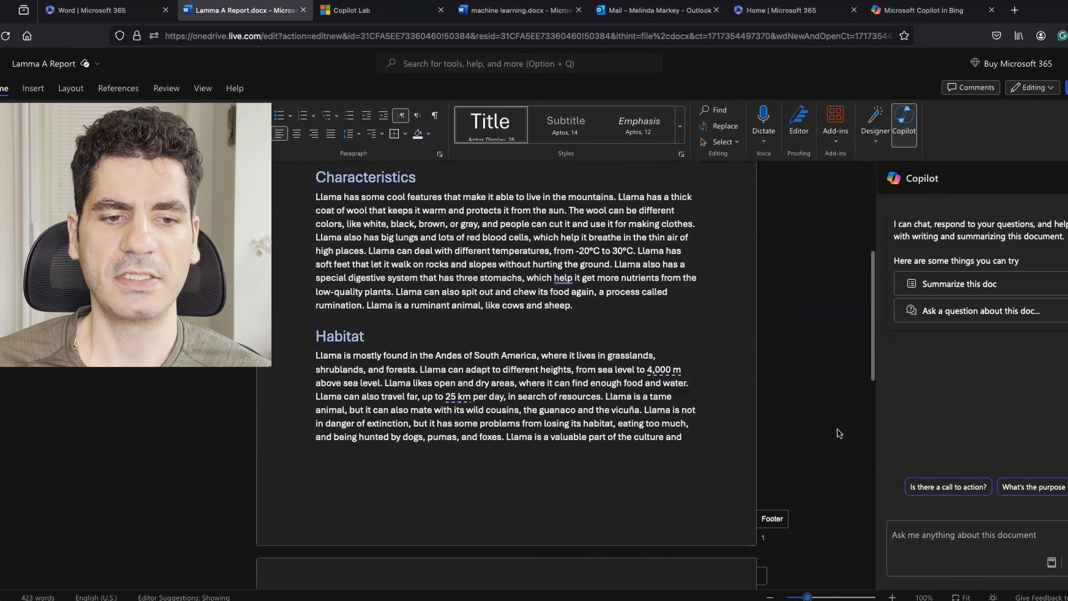
scroll(585, 436, up, 6)
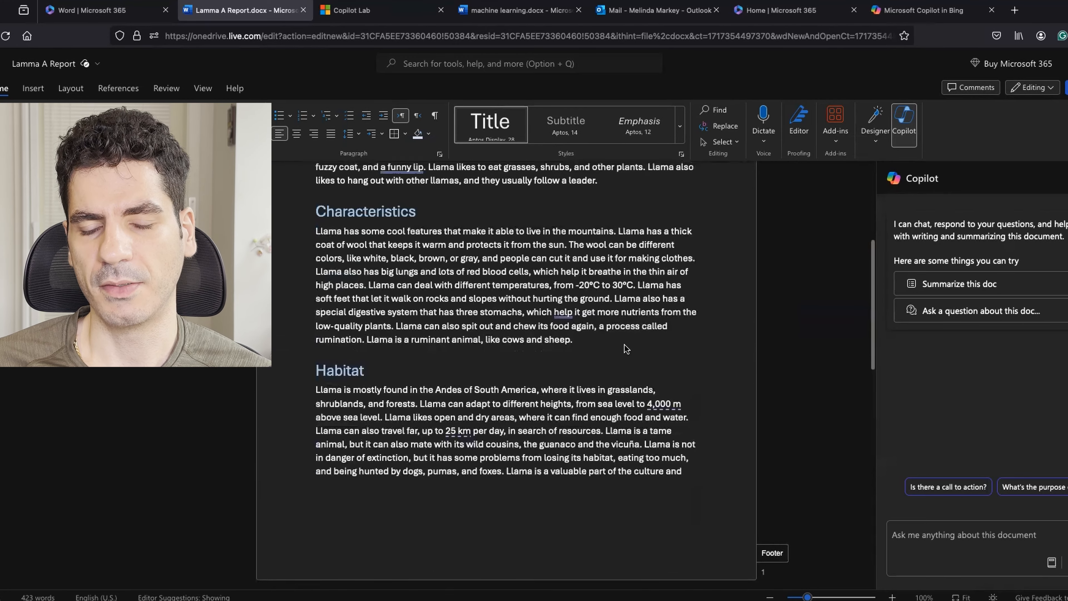
scroll(626, 348, up, 3)
drag(583, 457, 306, 364)
click(560, 457)
drag(569, 460, 259, 353)
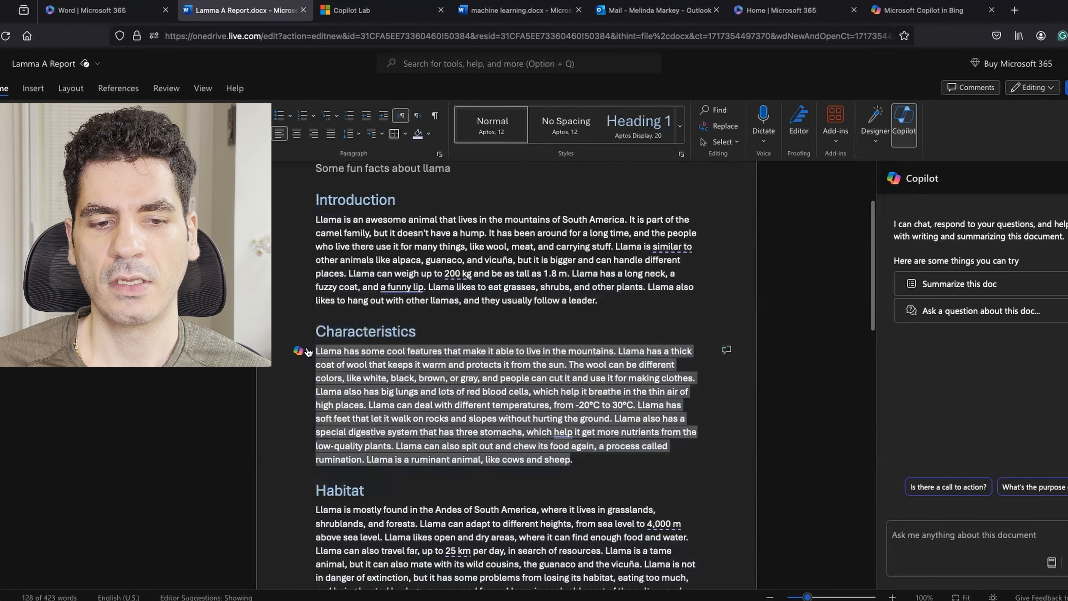
click(298, 354)
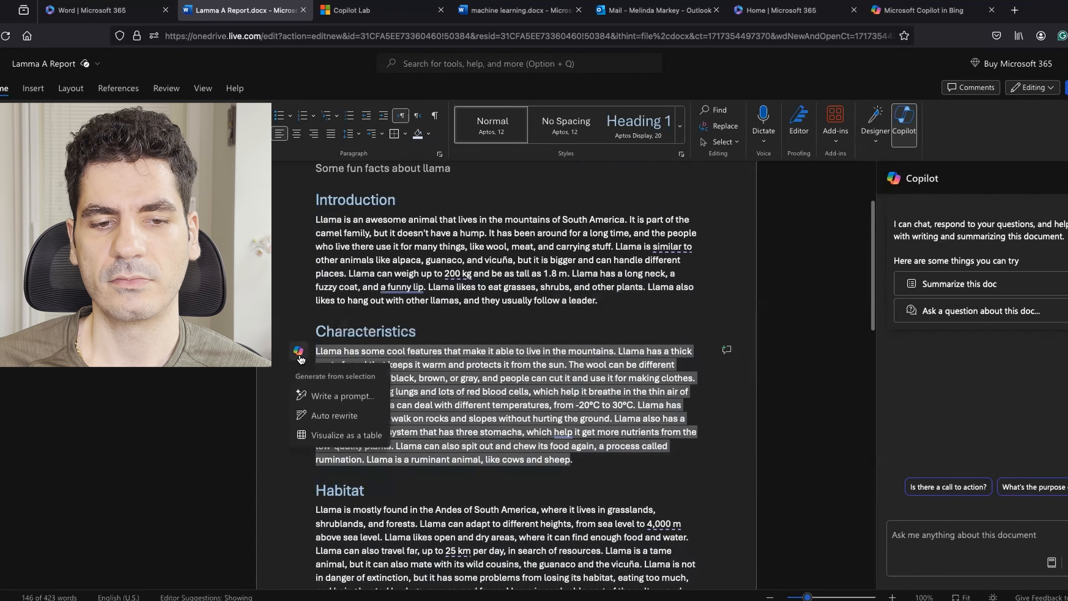
click(360, 416)
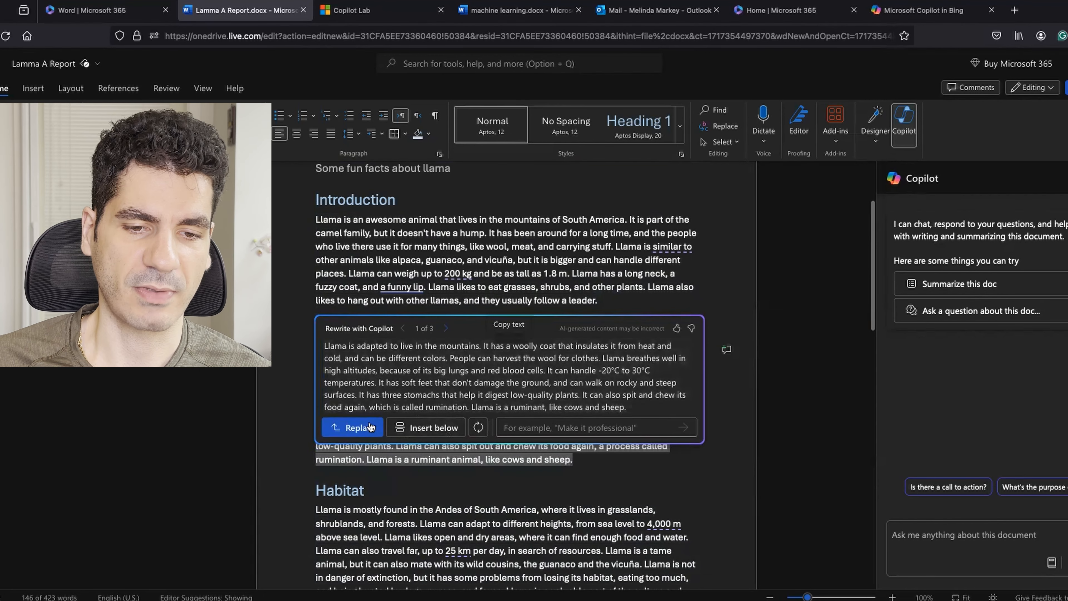
click(414, 427)
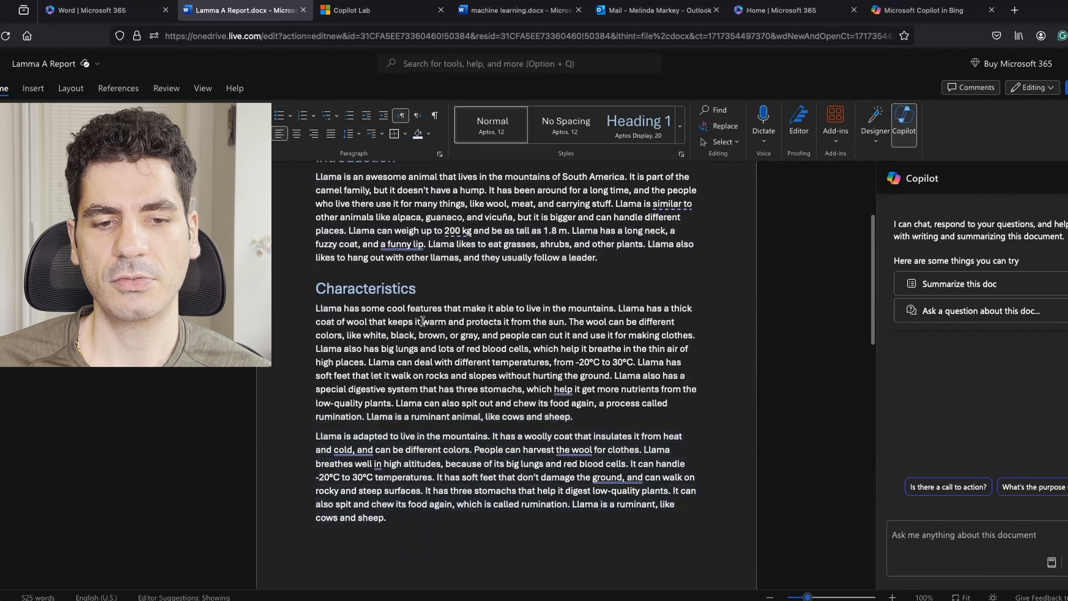
scroll(460, 403, down, 6)
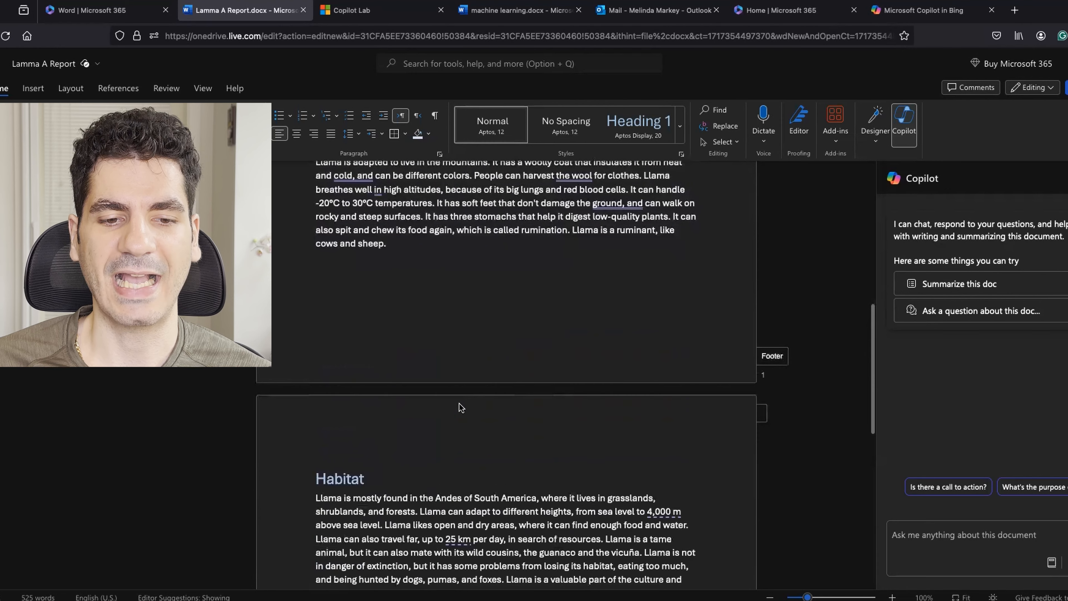
scroll(461, 406, down, 2)
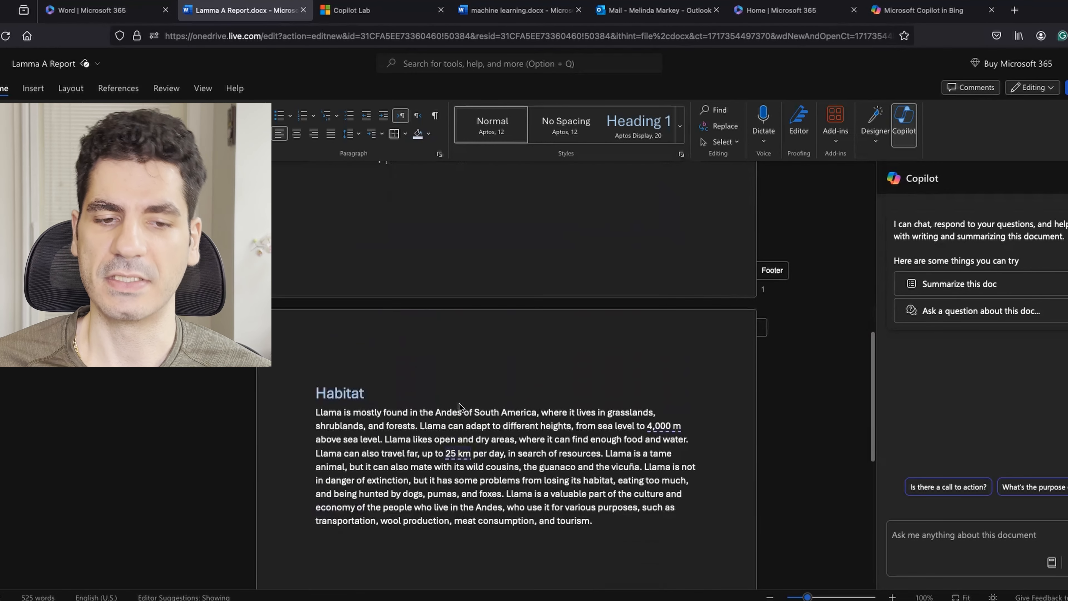
scroll(459, 403, up, 10)
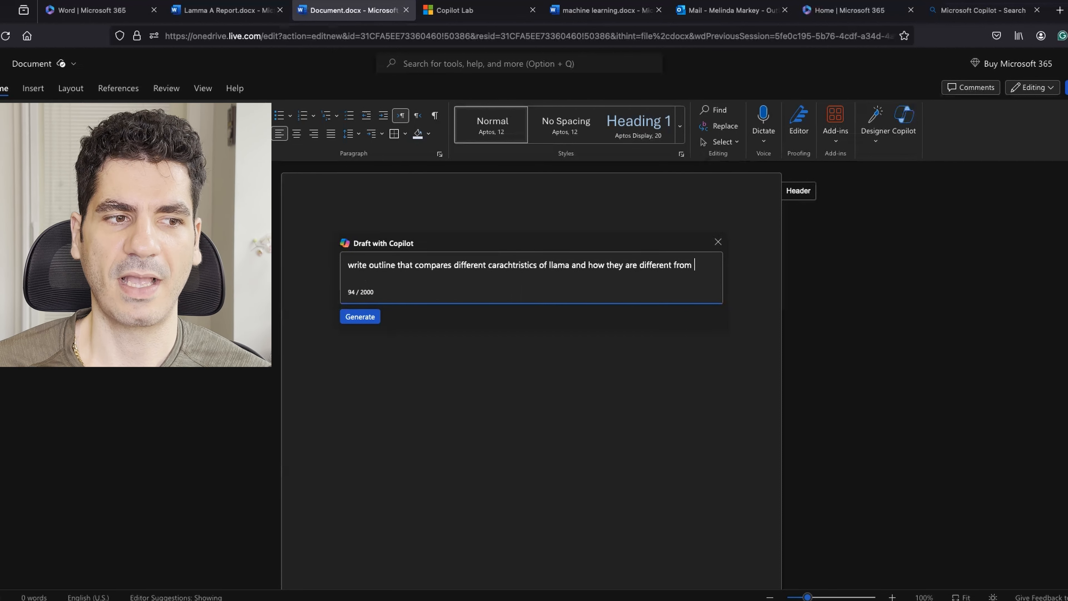
Step: Finish the outline prompt with "camels. let's think step by step", generate the llama-versus-camel outline and keep it
text(camels. let's think step by step)
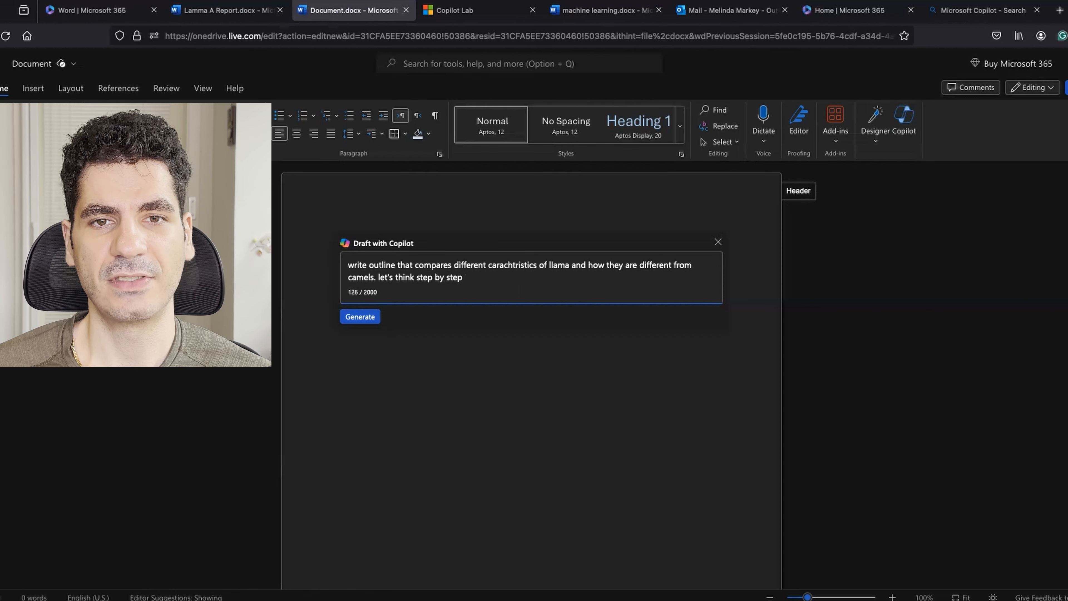
key(Return)
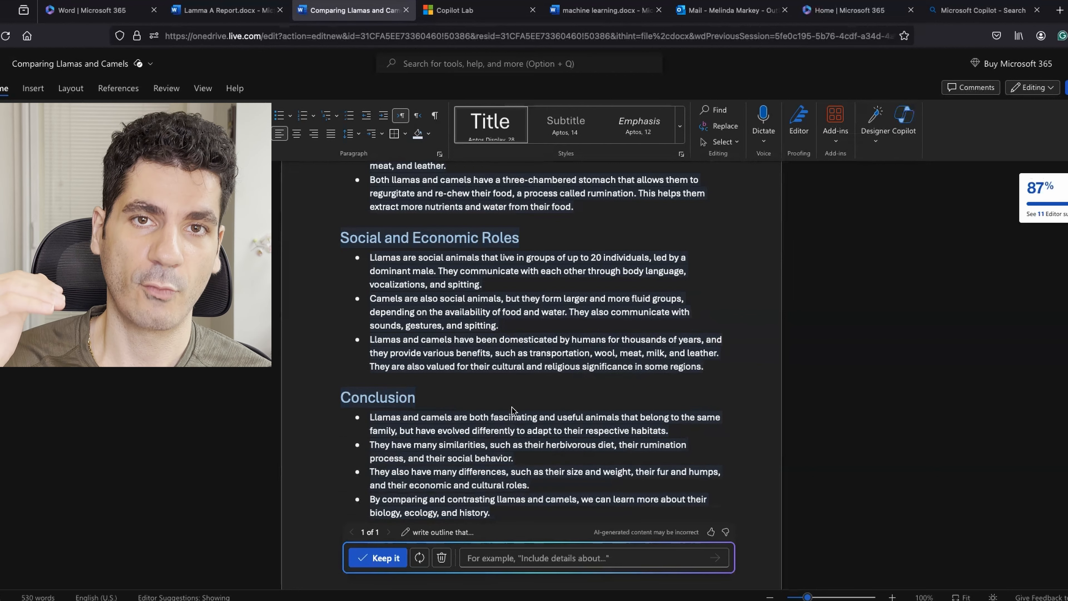
click(399, 557)
scroll(469, 386, up, 5)
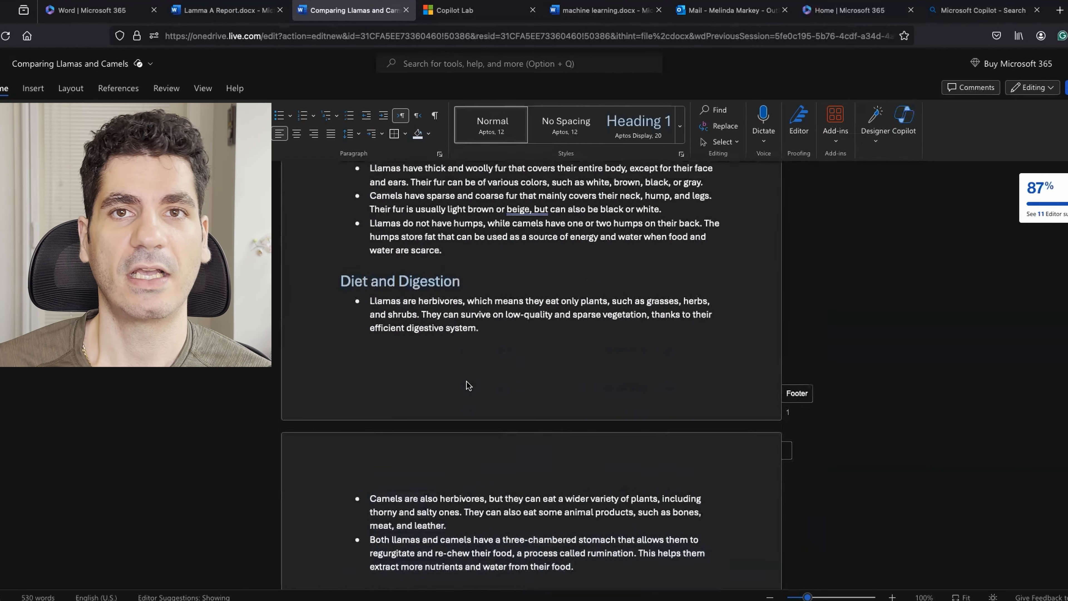
scroll(469, 386, up, 8)
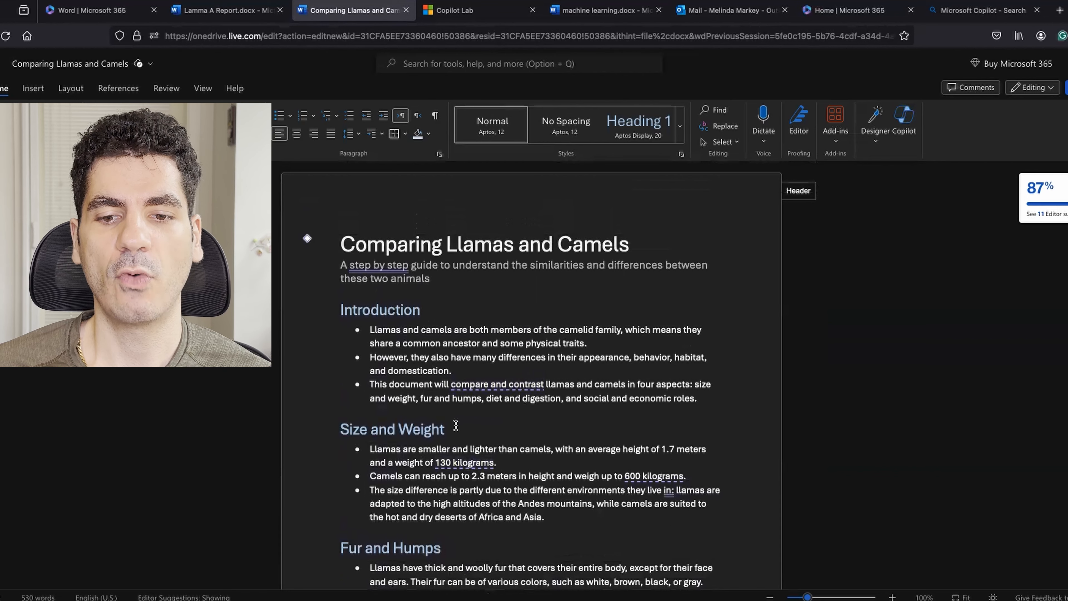
Step: Expand the Fur and Humps bullets with Copilot: "based on this, try to add more content. be precise and avoid unortodox and lesser known words" and keep it
scroll(383, 339, down, 2)
scroll(412, 363, down, 1)
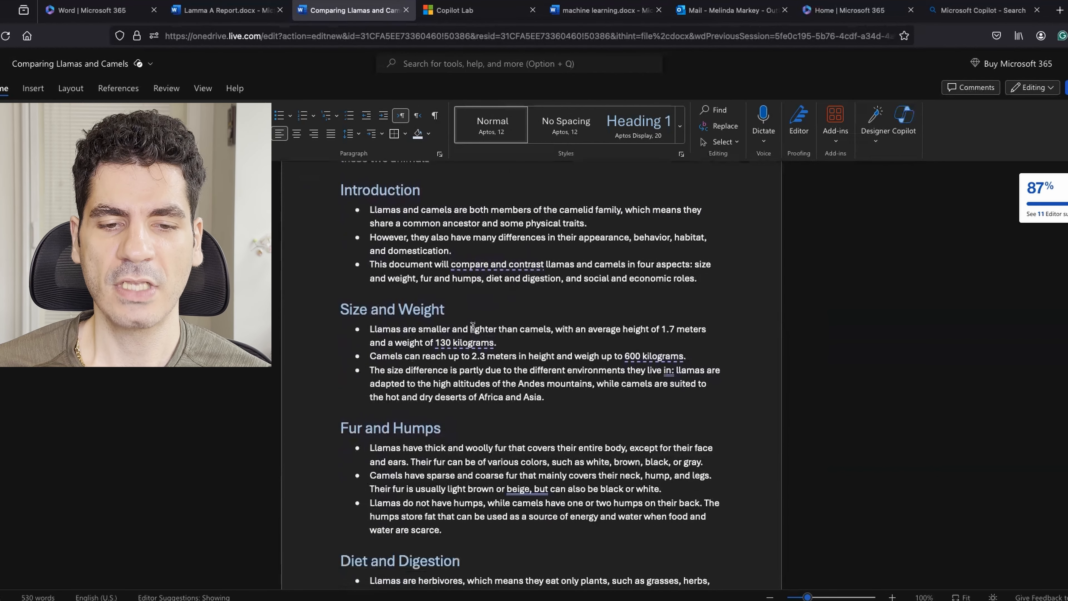
scroll(407, 335, down, 3)
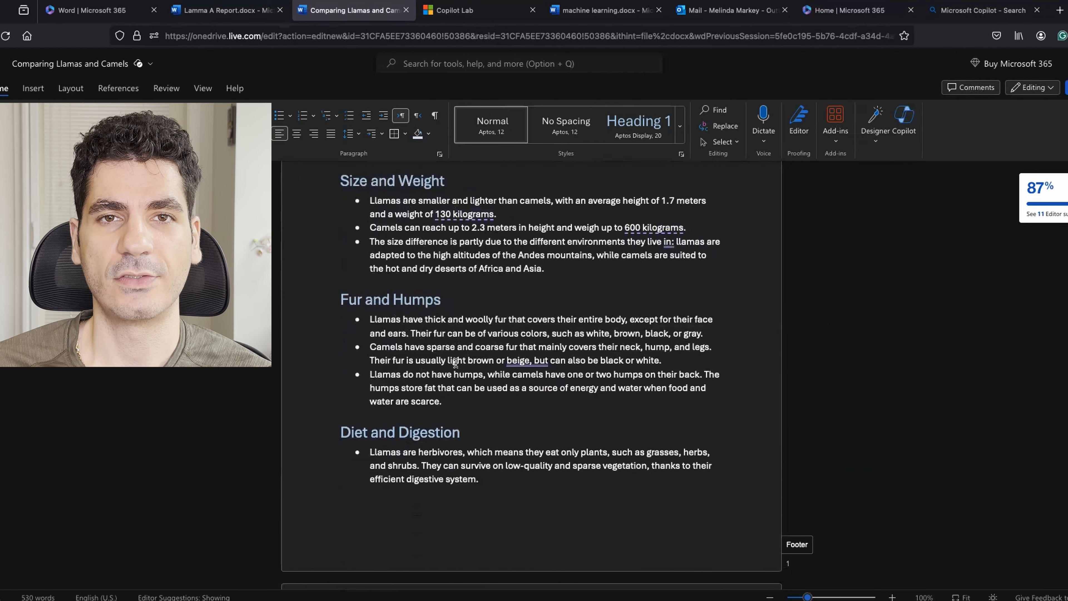
drag(454, 402, 369, 319)
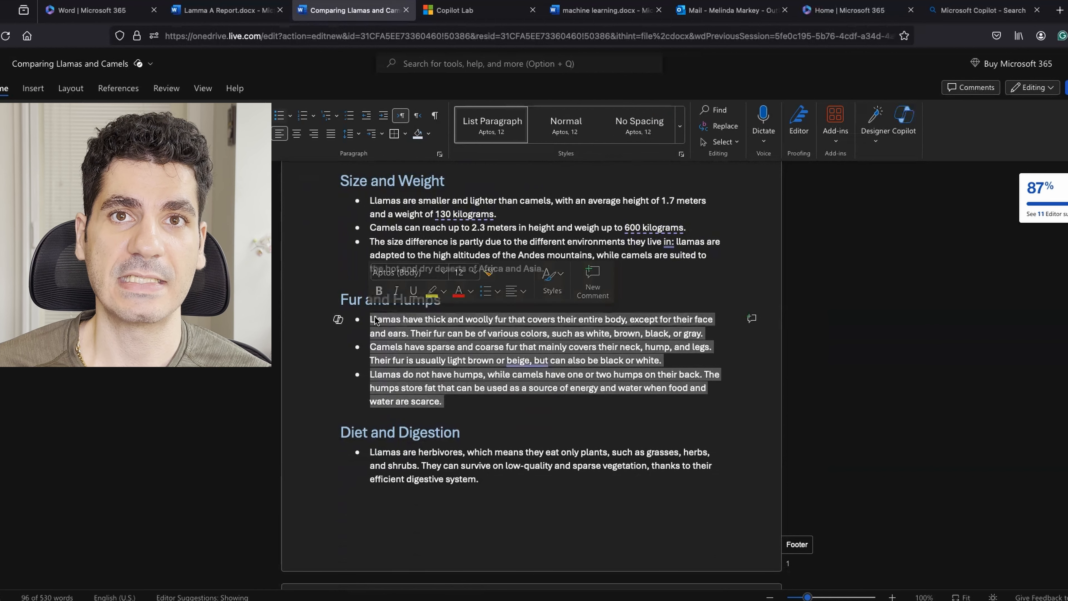
click(338, 319)
click(384, 364)
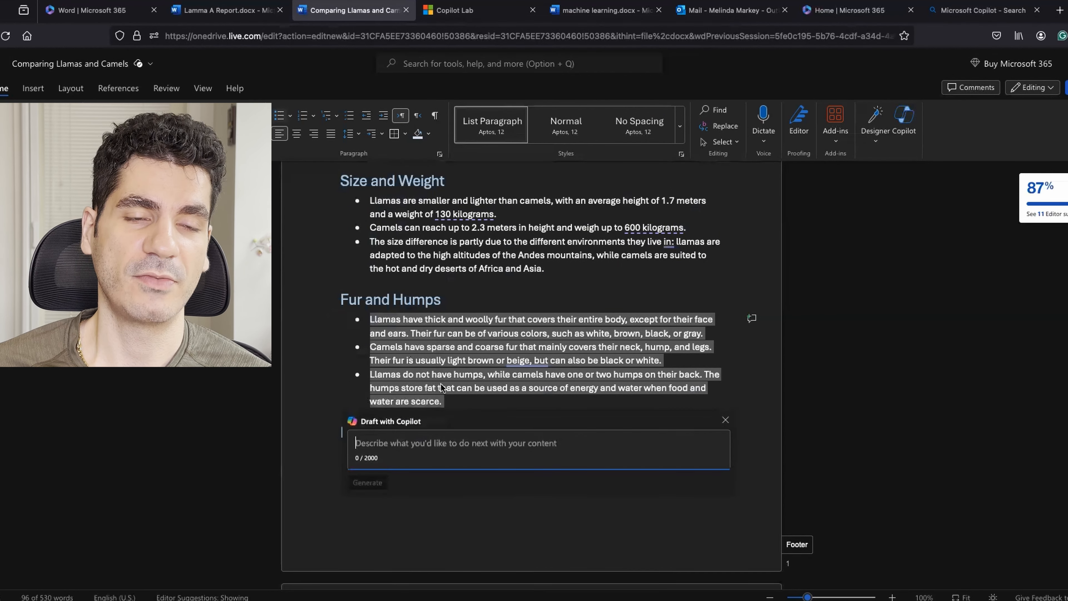
text(base)
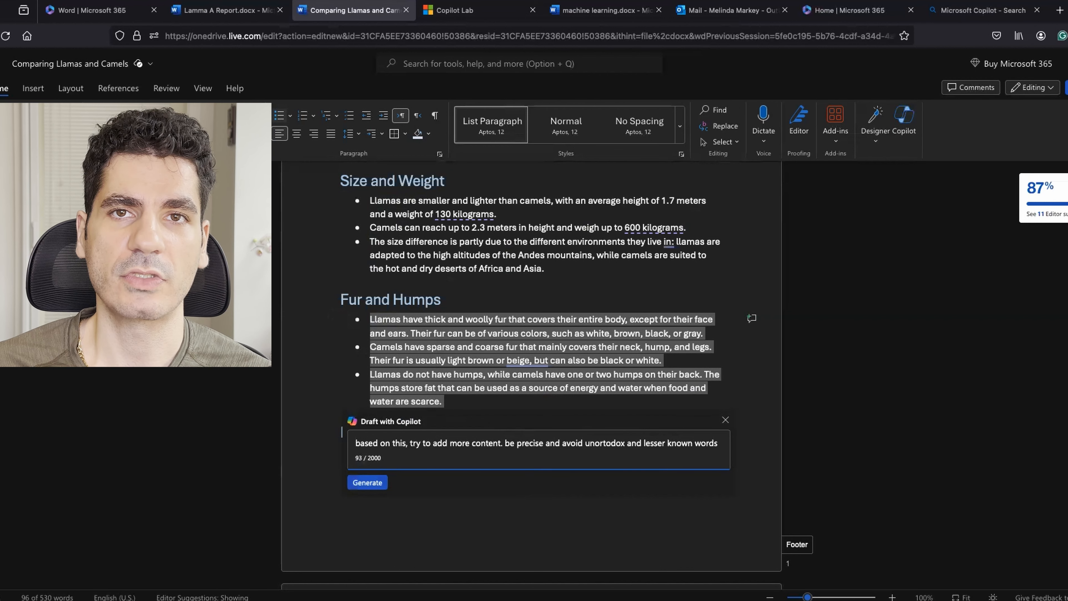
key(Return)
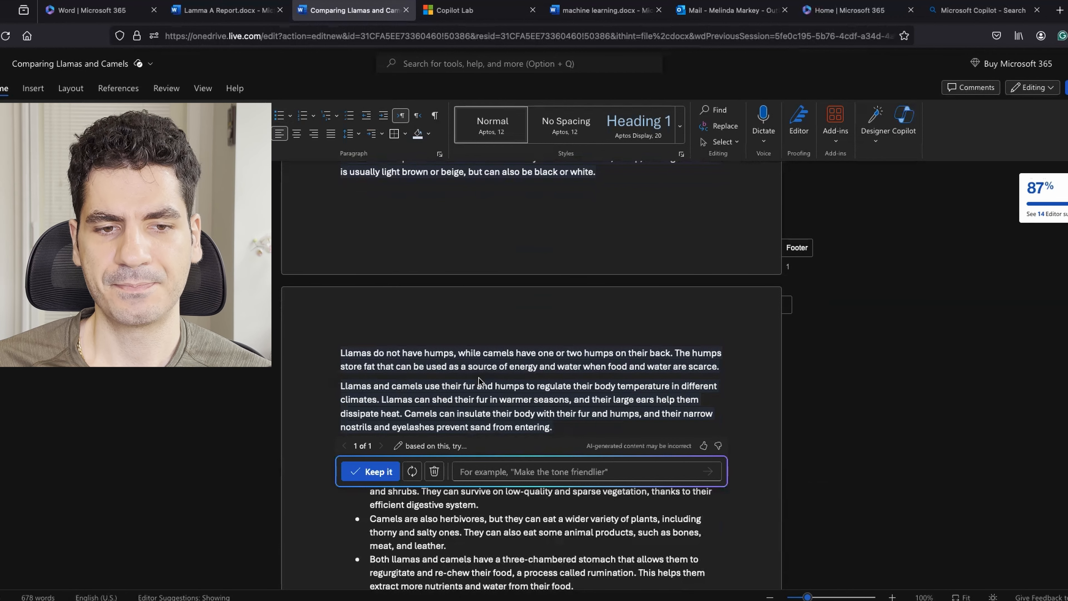
click(370, 472)
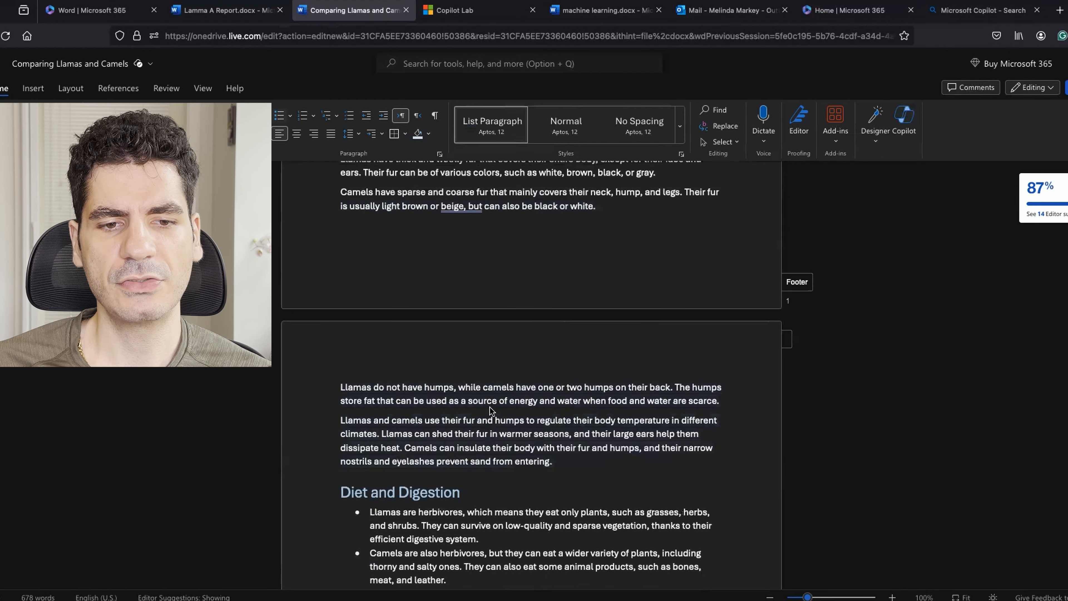
Step: Visualize the Size and Weight bullets as a table with Copilot and keep the generated table
scroll(490, 406, up, 4)
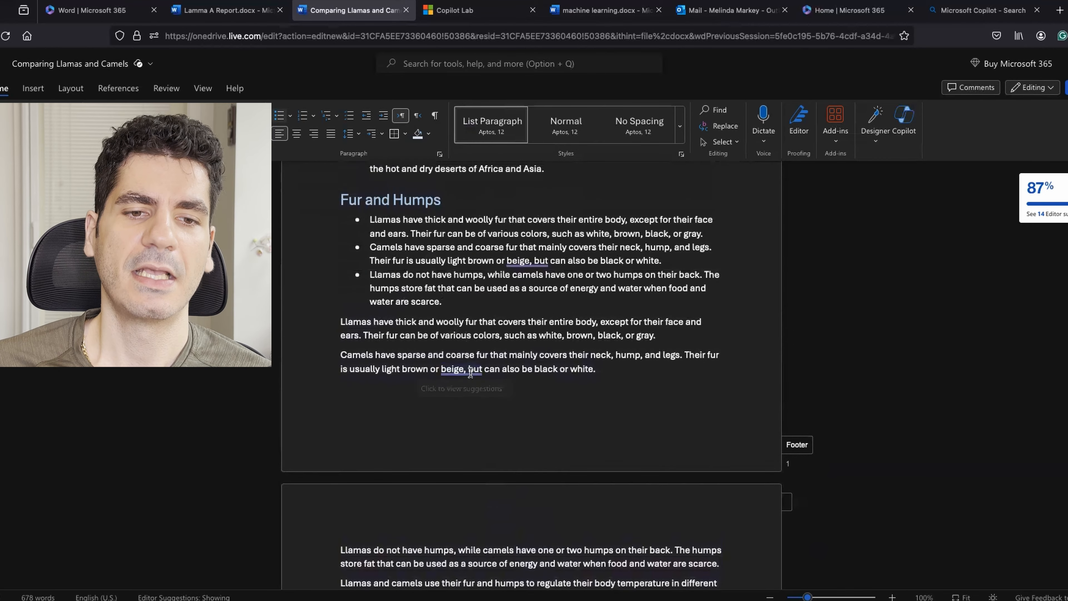
scroll(470, 374, down, 3)
scroll(470, 374, up, 5)
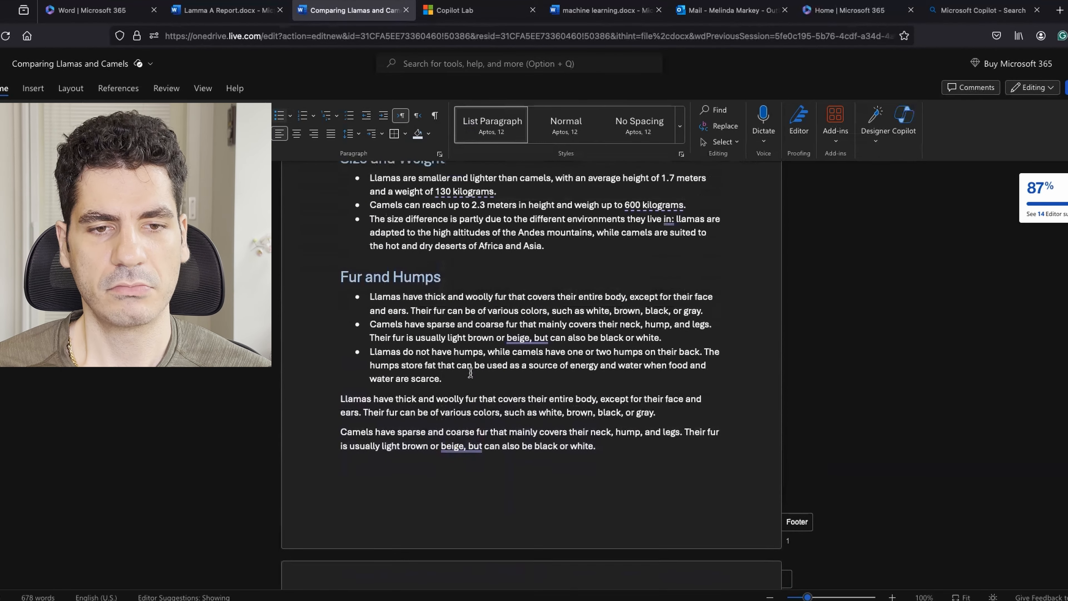
scroll(470, 373, up, 1)
drag(546, 306, 357, 241)
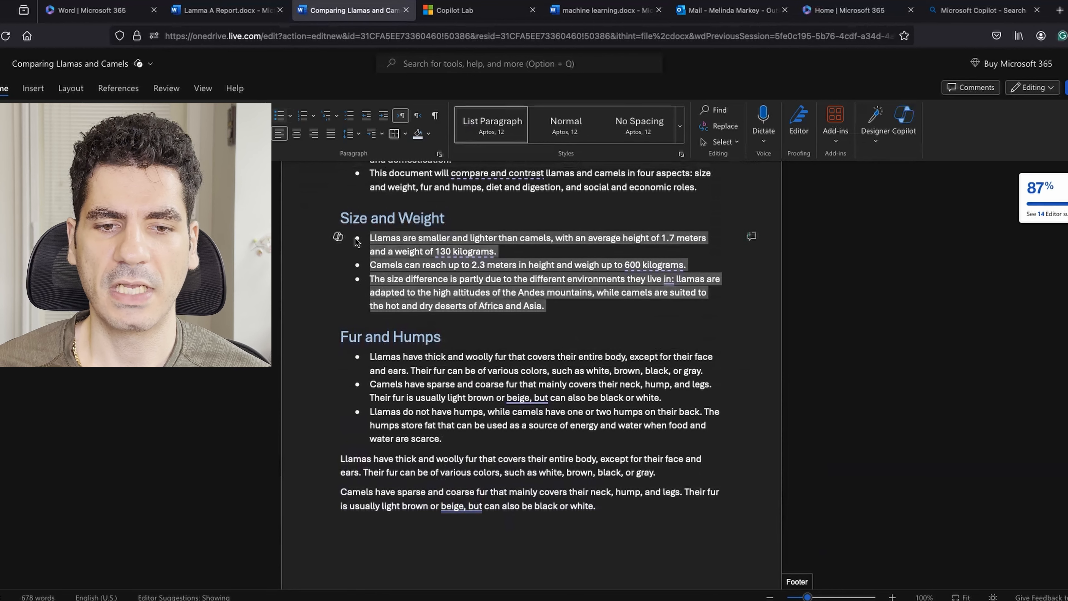
click(338, 237)
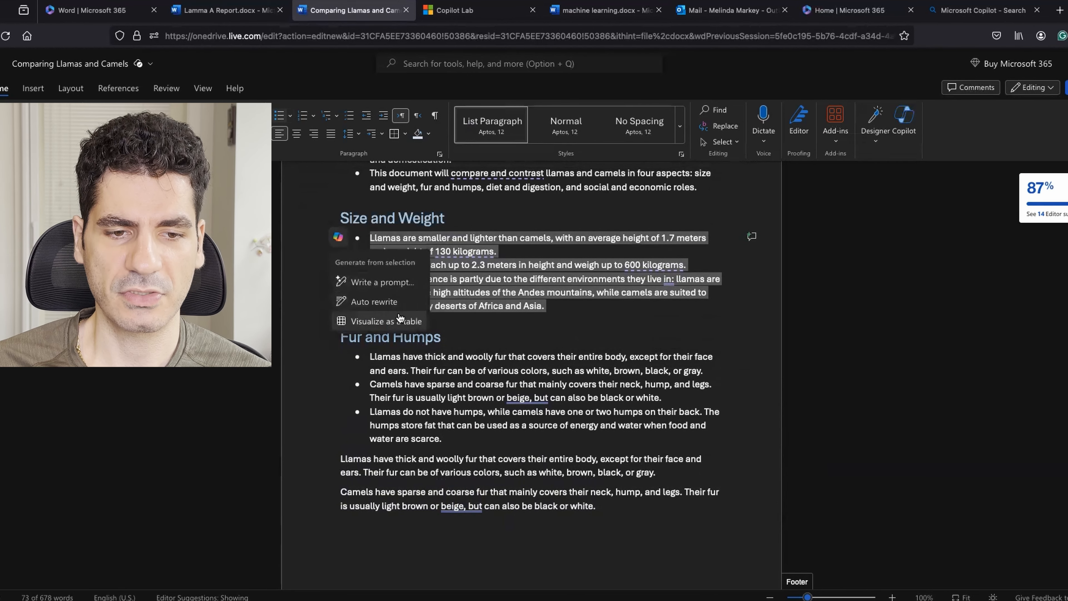
click(386, 321)
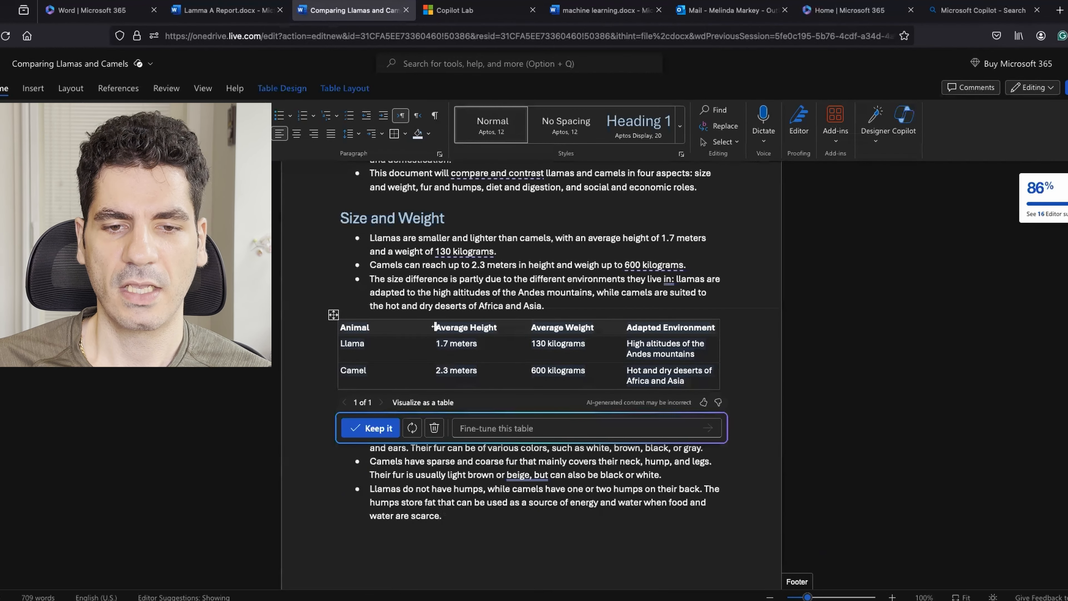
click(369, 431)
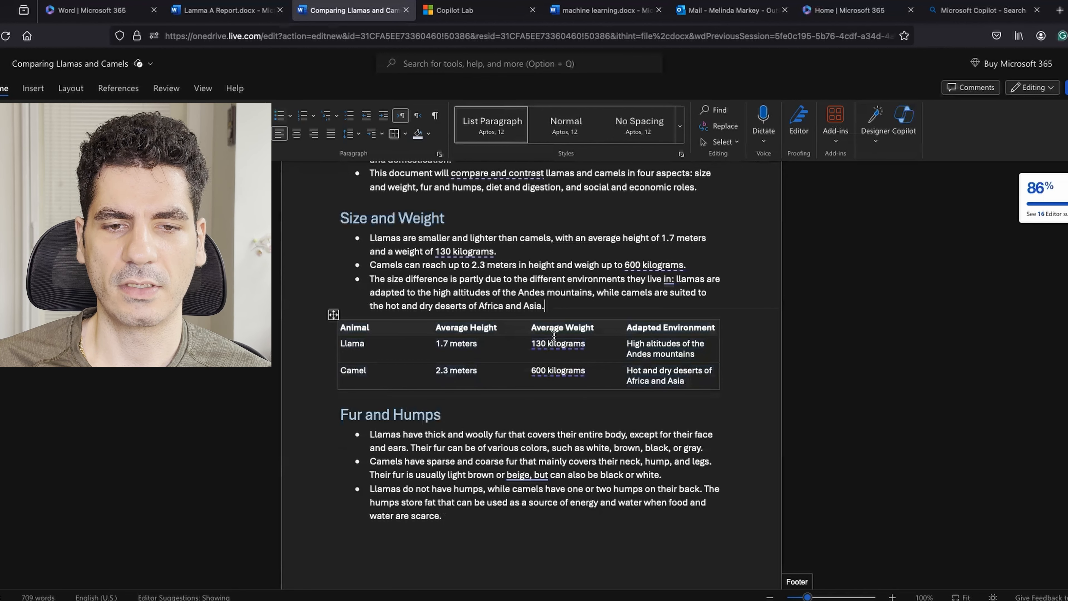
scroll(600, 396, down, 10)
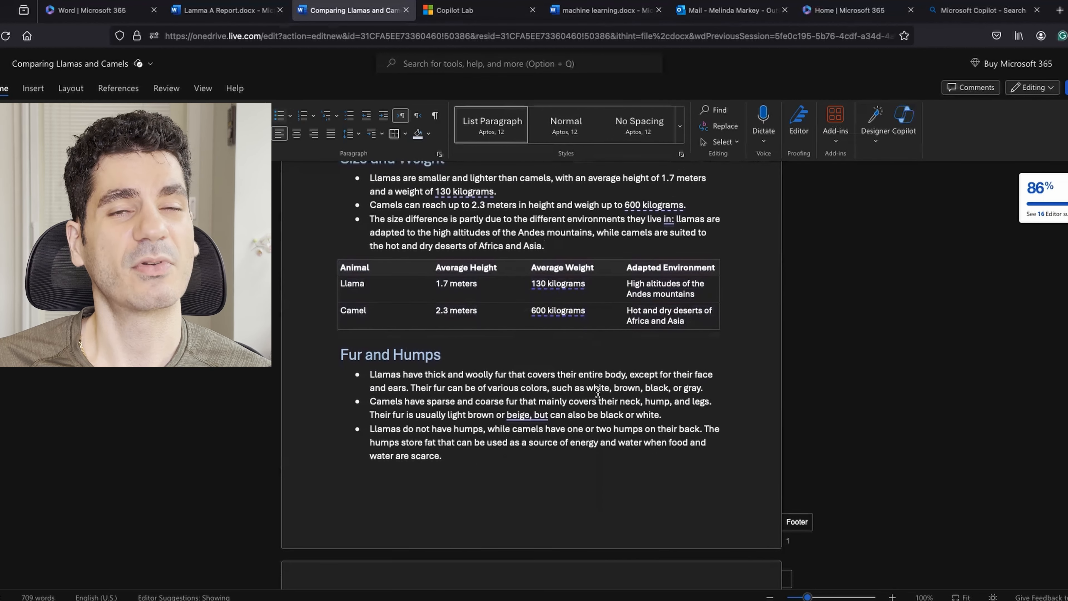
scroll(598, 392, down, 5)
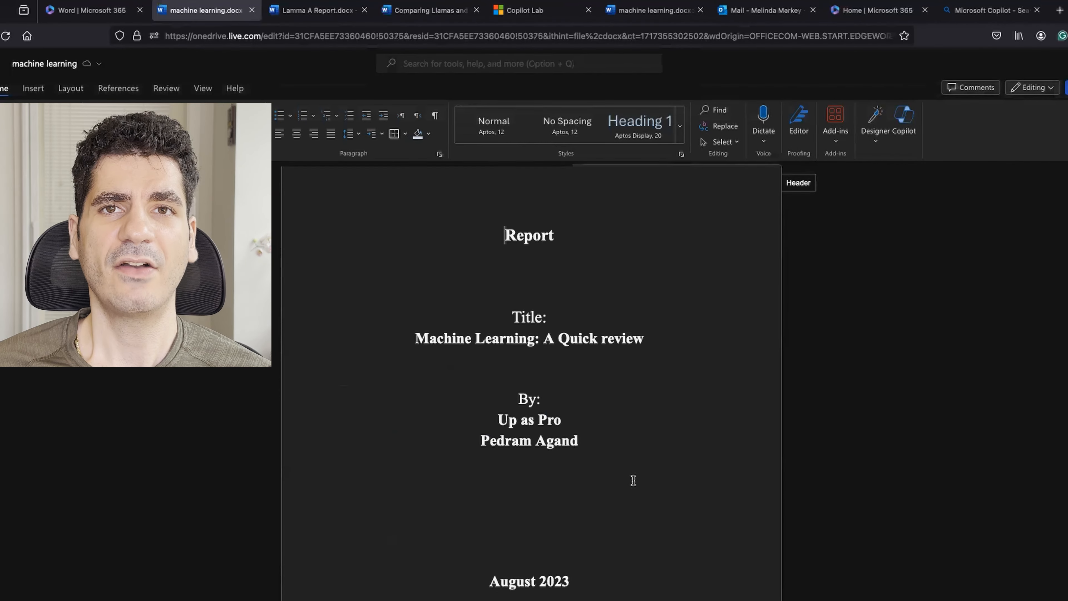
Step: Skim the machine learning report and have the Copilot chat summarize the document
scroll(632, 480, down, 15)
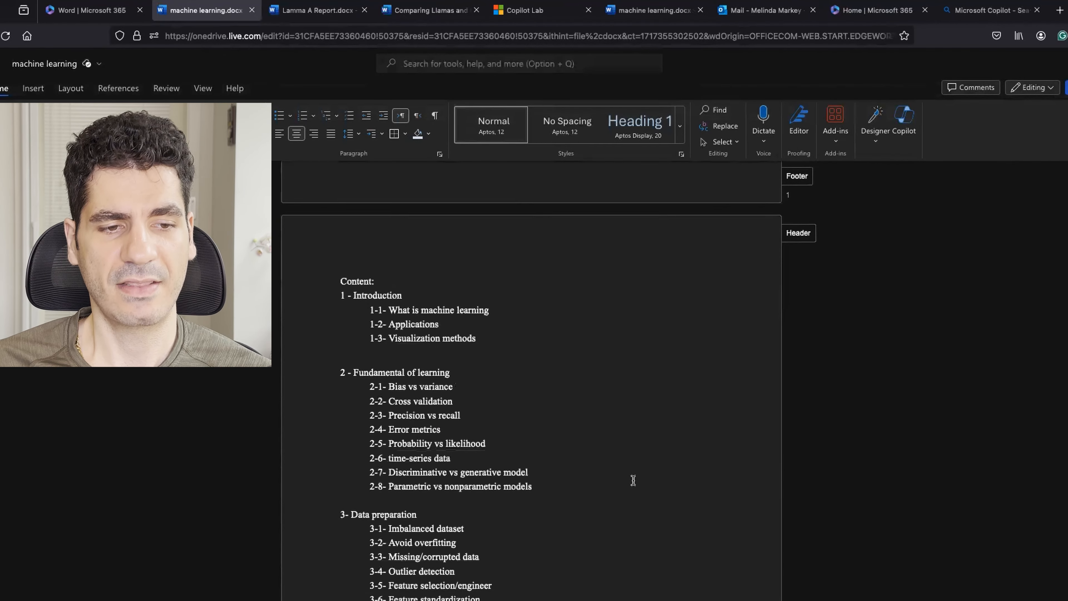
scroll(633, 480, down, 10)
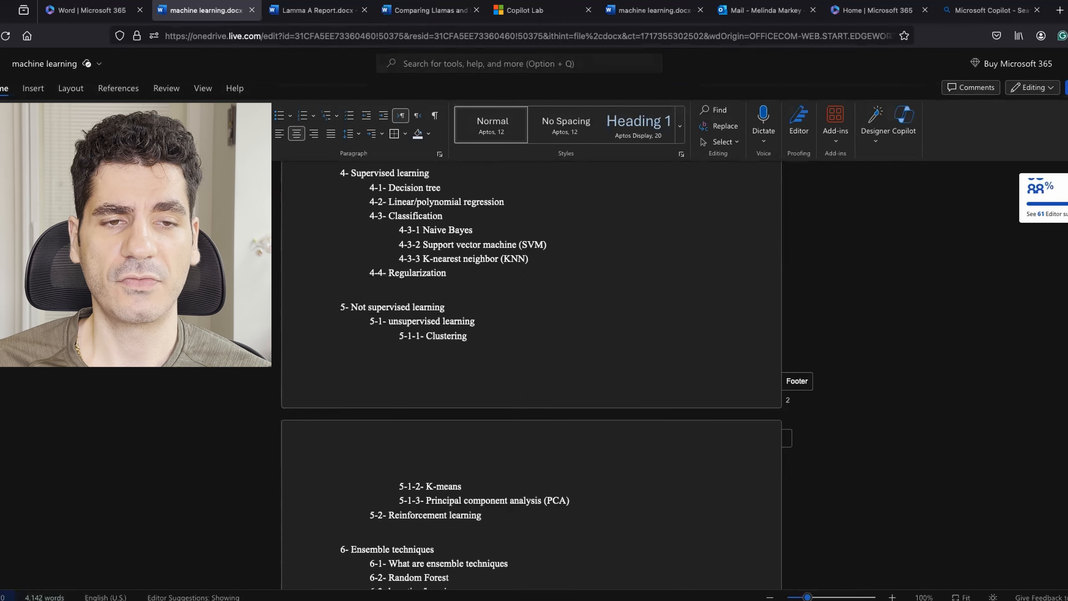
scroll(865, 378, down, 15)
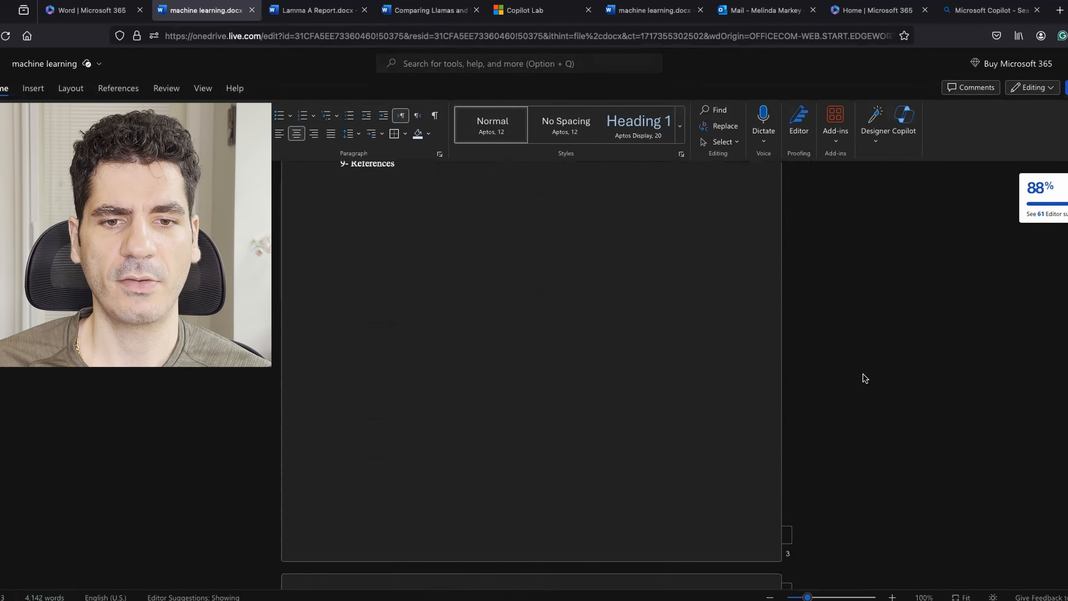
scroll(865, 378, down, 15)
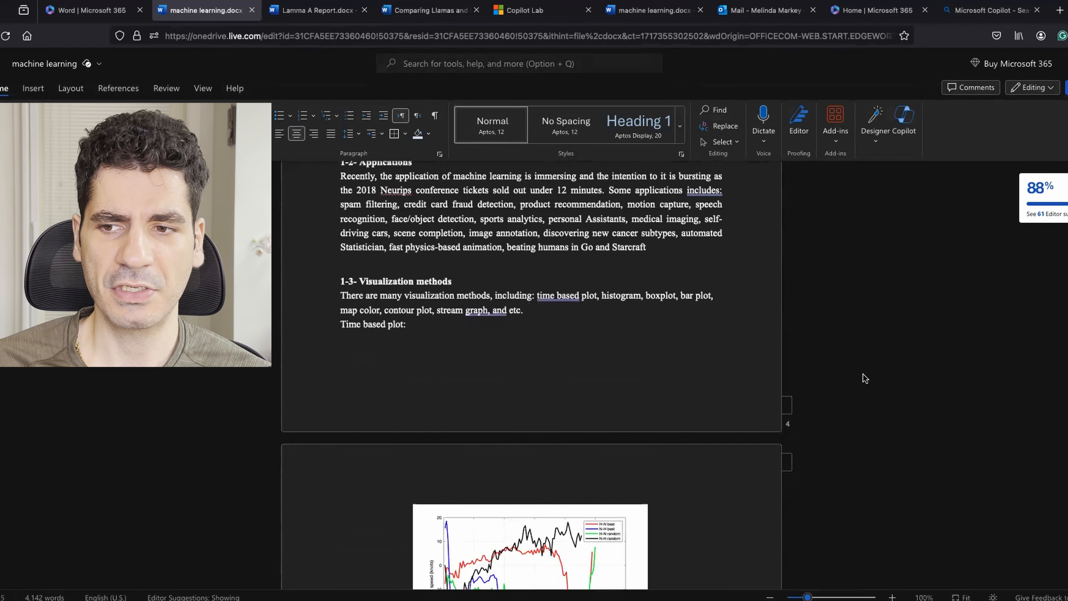
scroll(865, 377, up, 15)
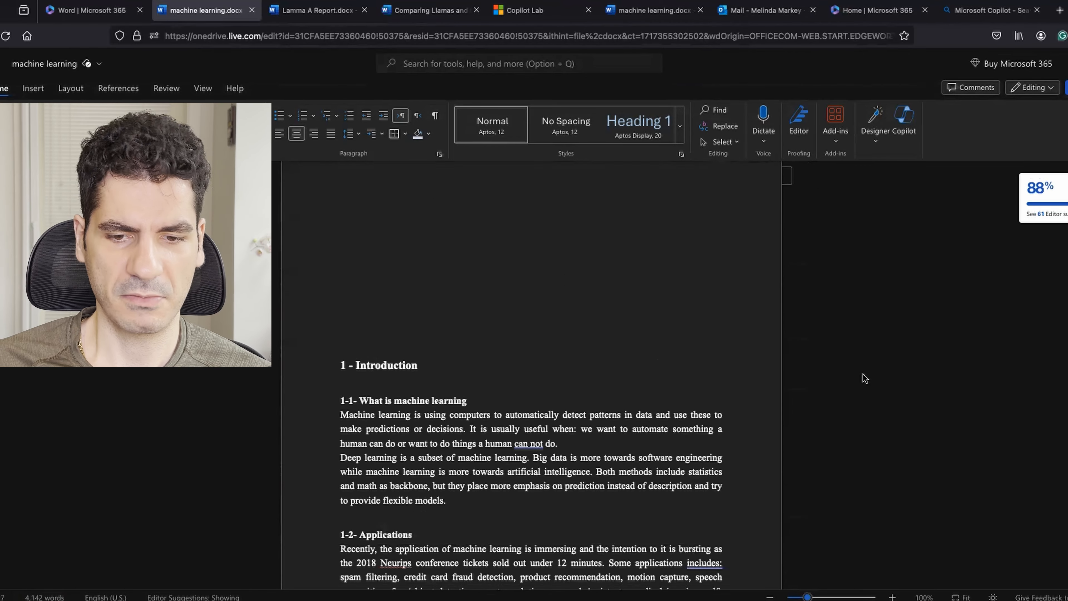
scroll(865, 378, up, 10)
click(907, 117)
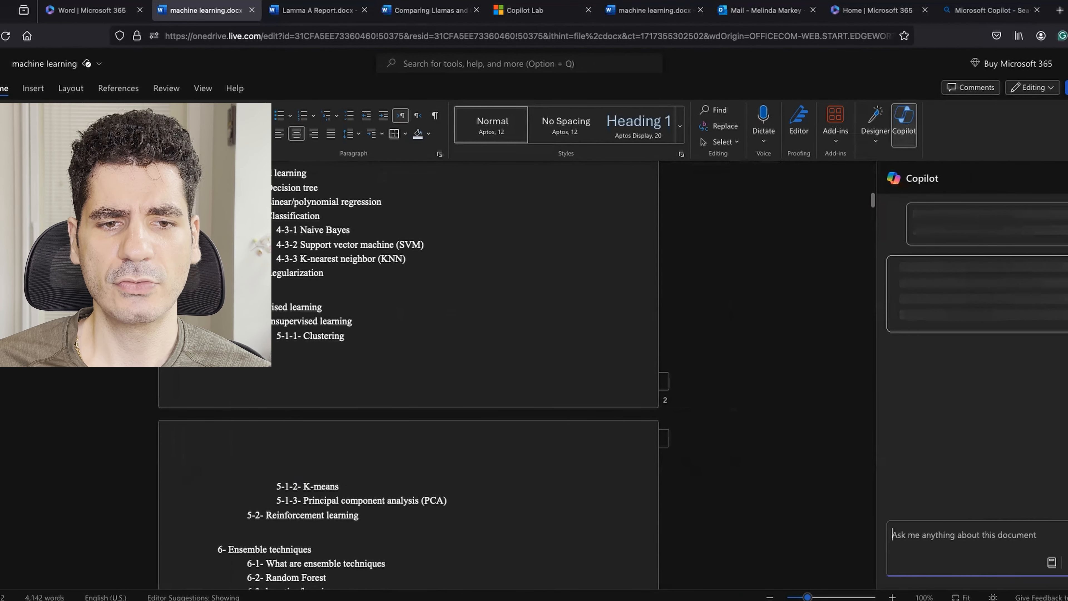
click(977, 528)
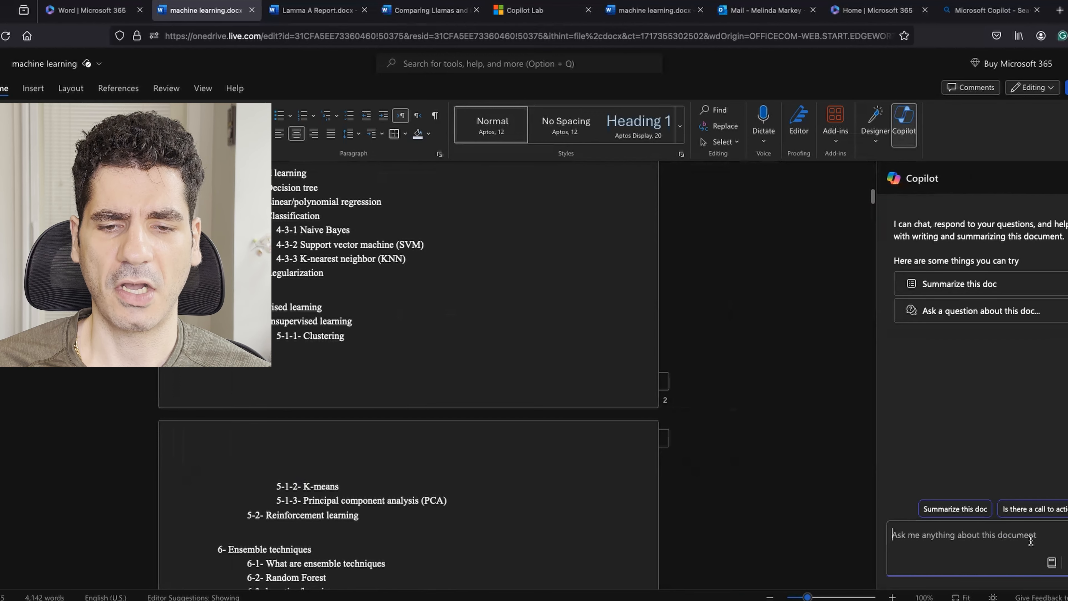
click(956, 508)
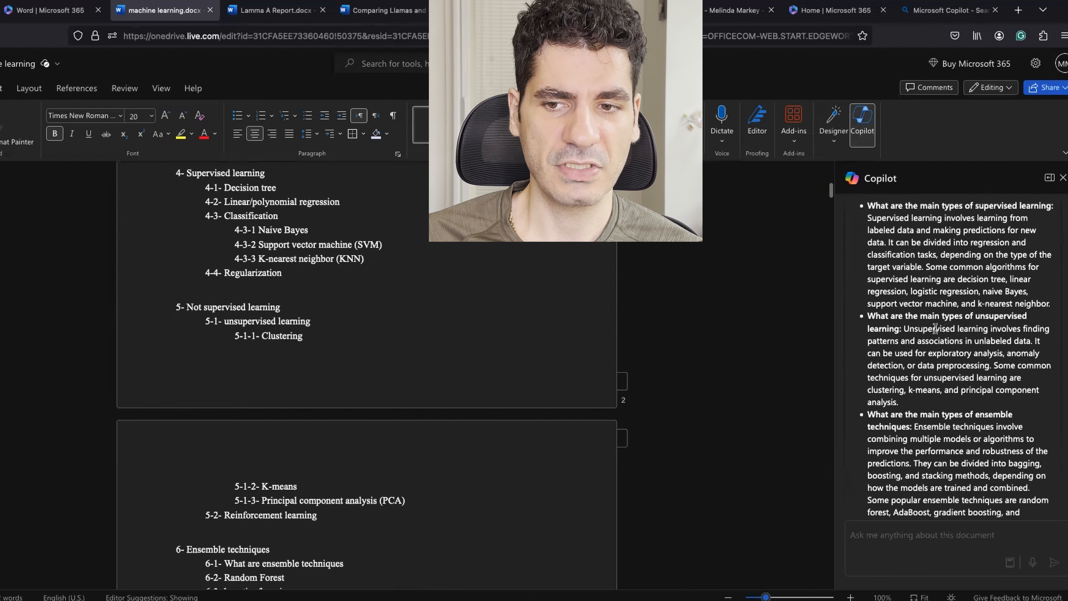
Step: Read through the Copilot summary and follow citation 3 under the fundamentals of learning to its source passage in the report
scroll(935, 328, up, 3)
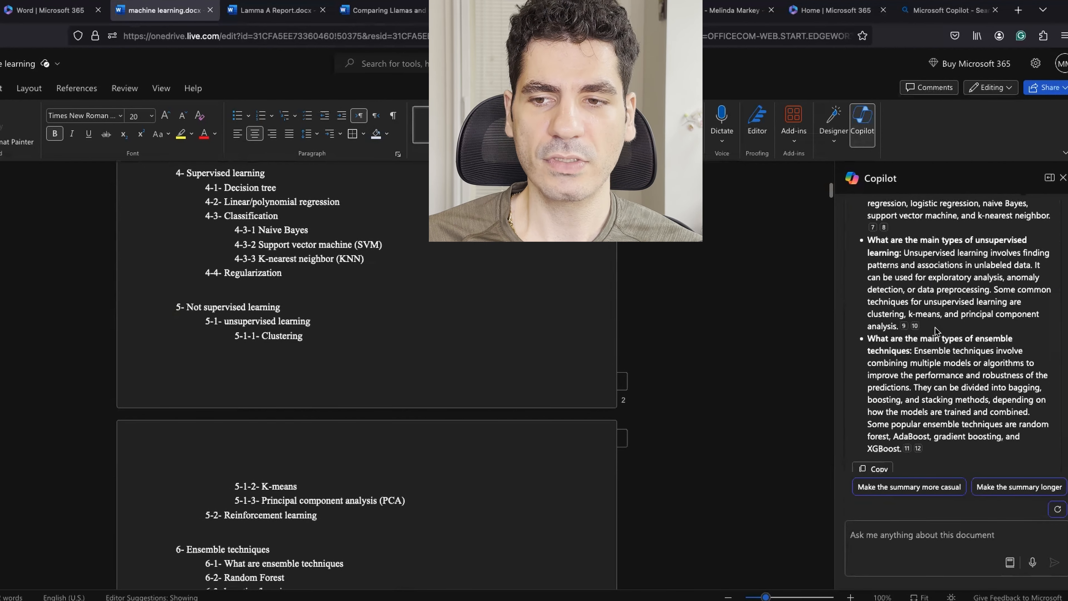
scroll(934, 327, up, 10)
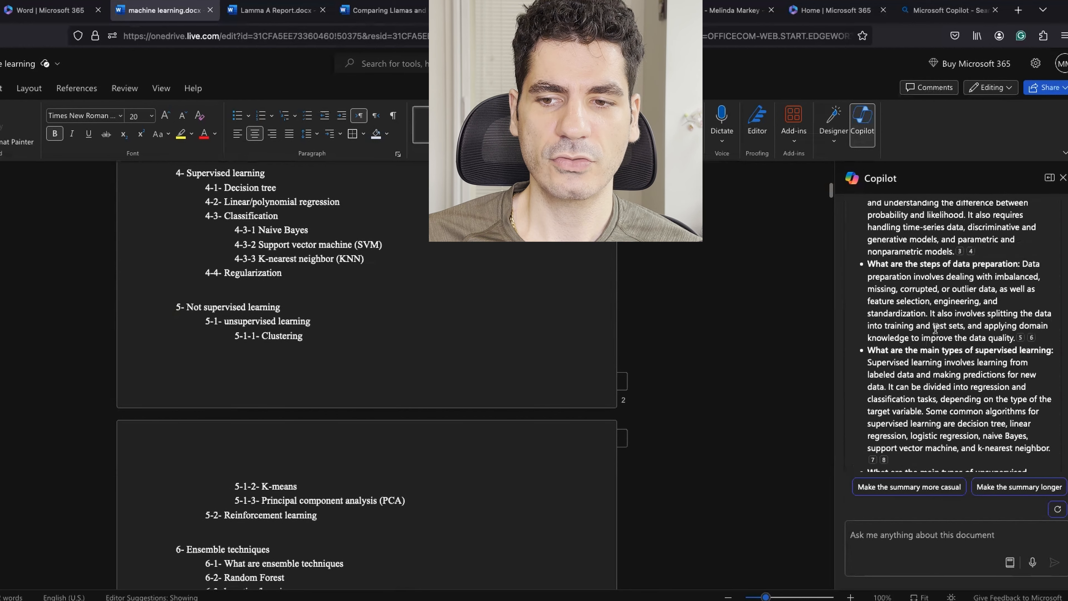
scroll(935, 328, up, 6)
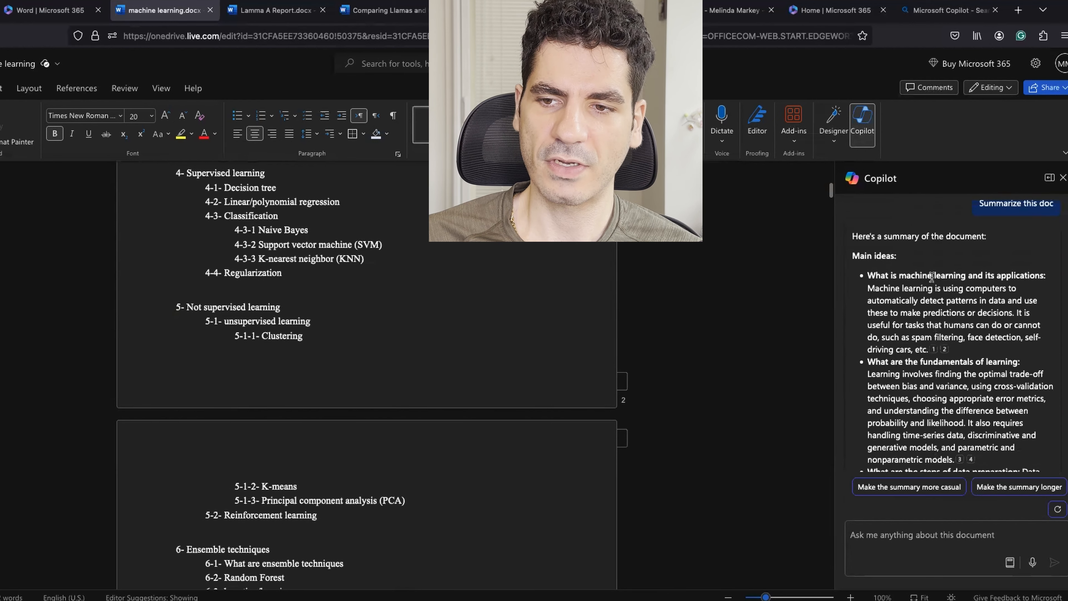
scroll(934, 320, down, 5)
scroll(936, 328, up, 2)
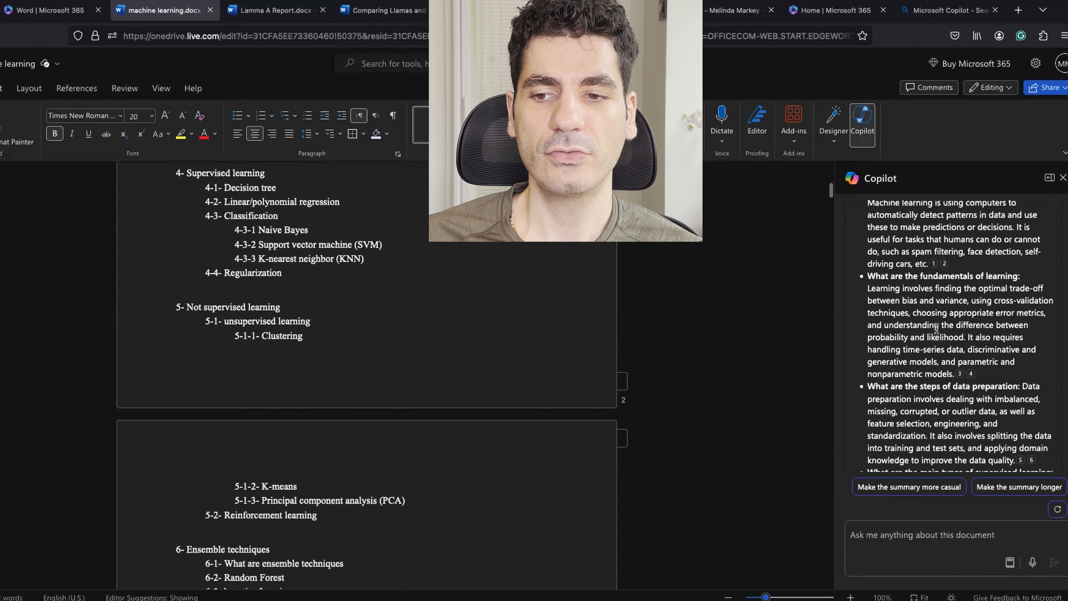
scroll(936, 329, down, 1)
mouse_move(972, 326)
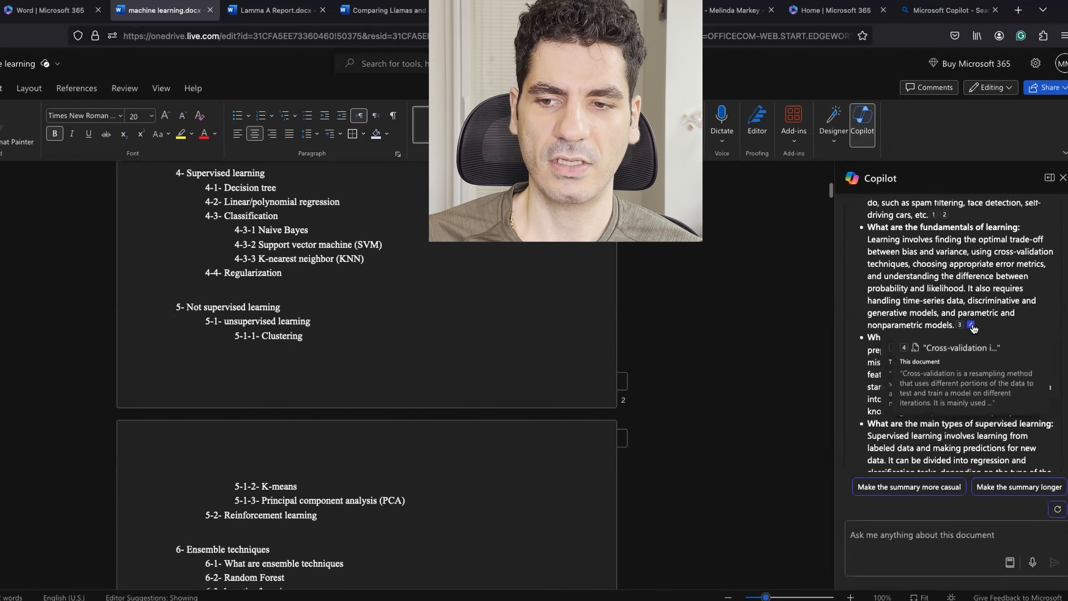
scroll(906, 290, up, 1)
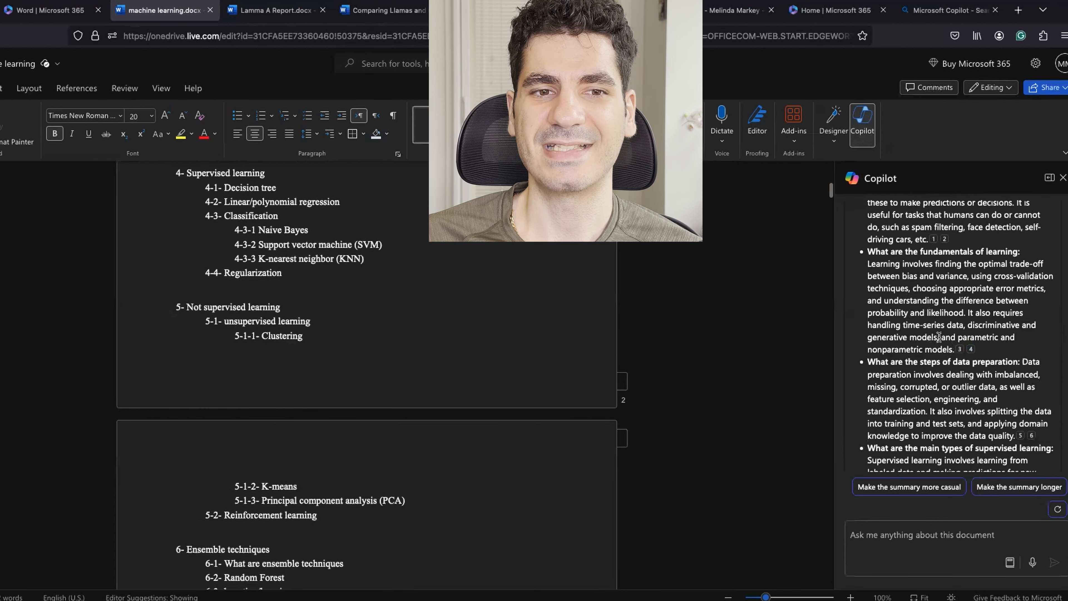
click(961, 350)
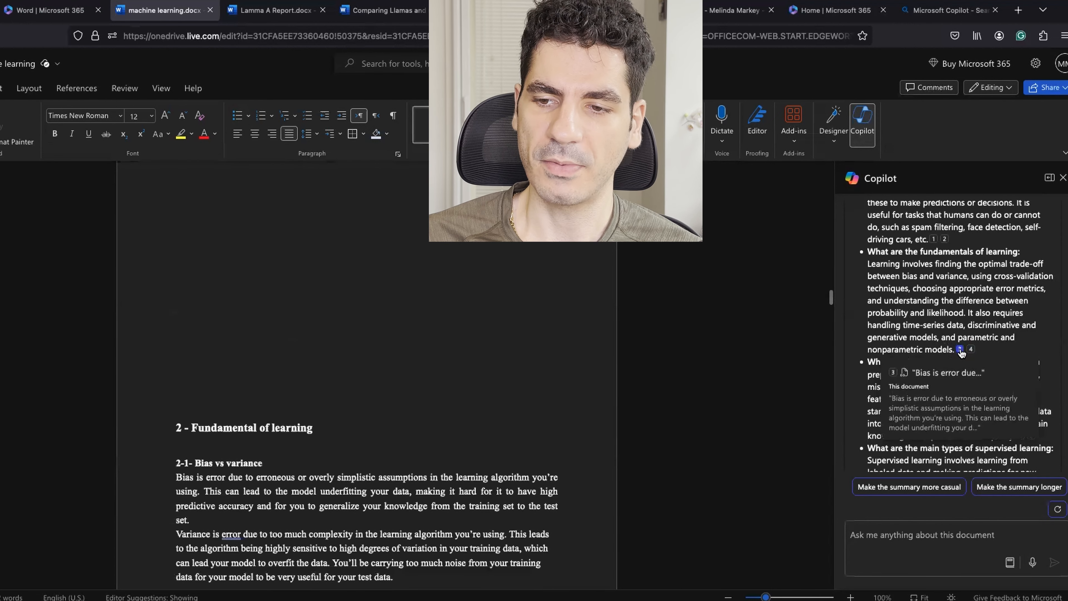
scroll(237, 370, down, 3)
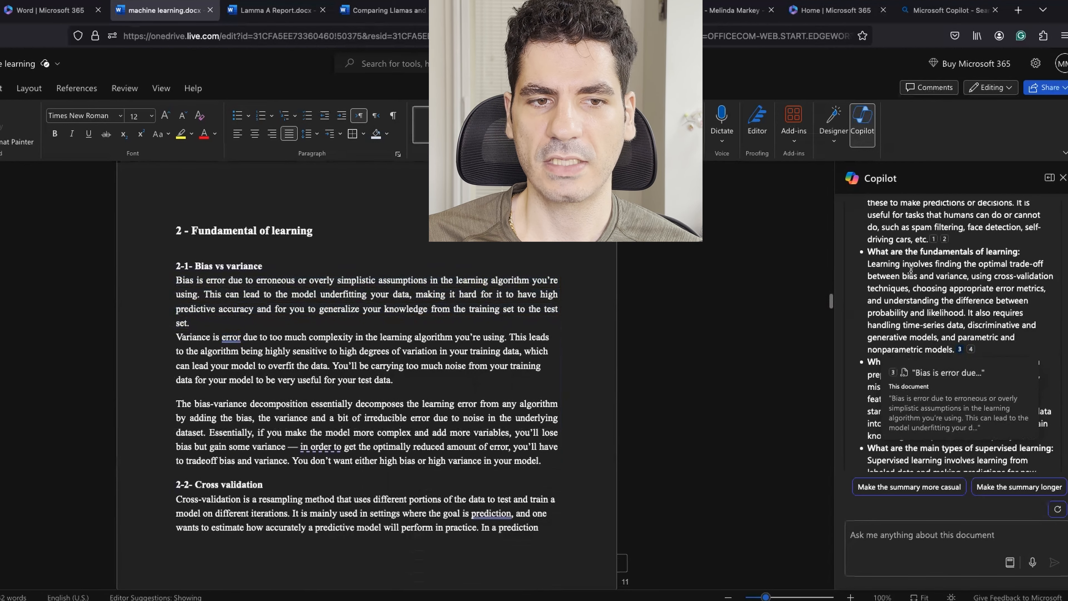
Step: Finish reading the summary and ask the Copilot chat "based on this document what are the three steps to avoid overfitting?"
scroll(978, 324, down, 3)
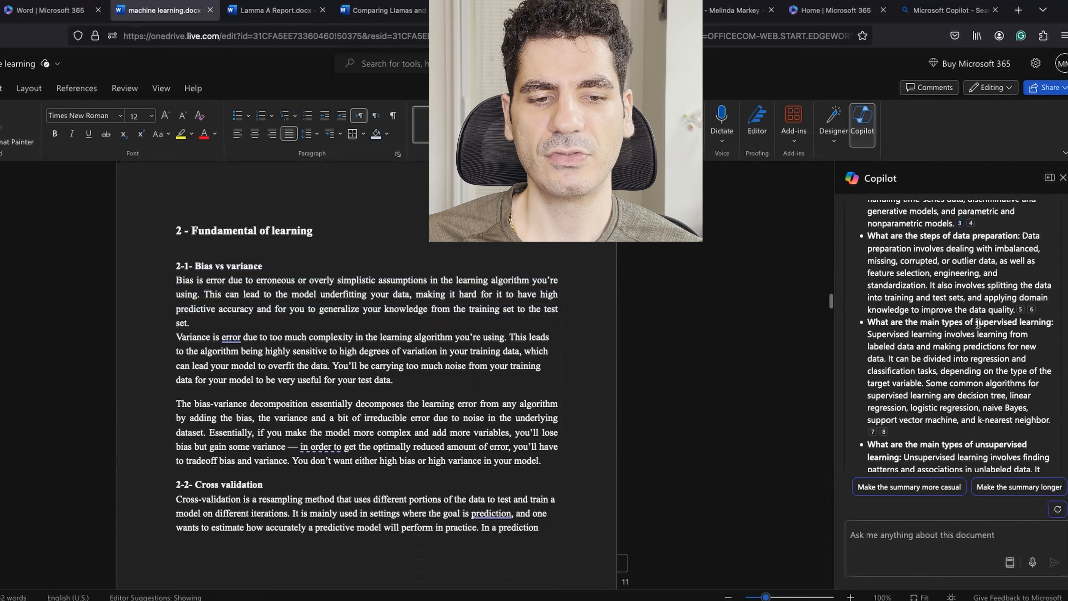
scroll(974, 349, down, 1)
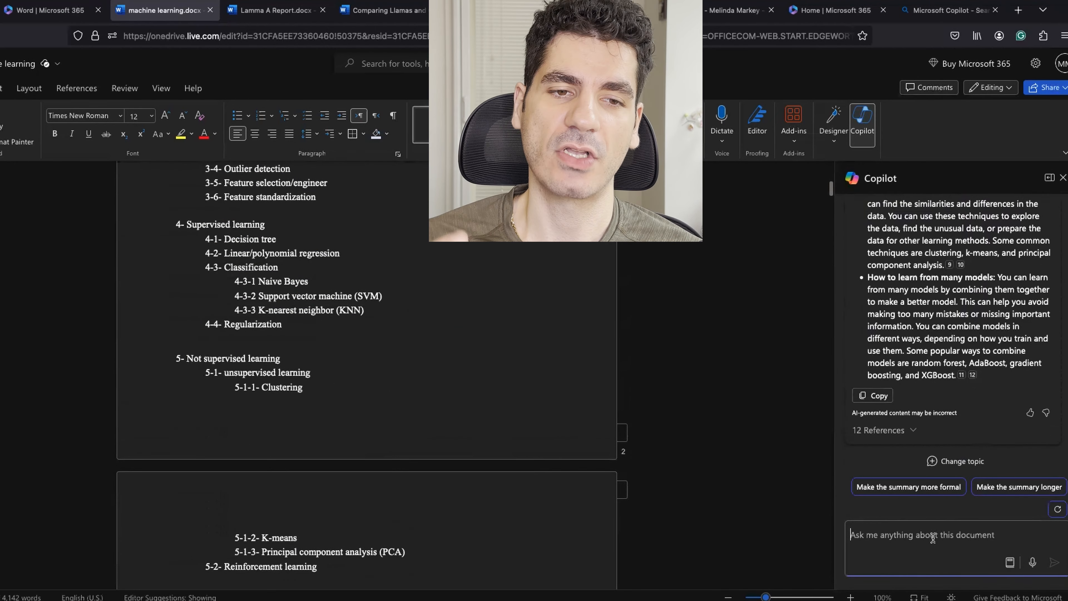
text(based on this d)
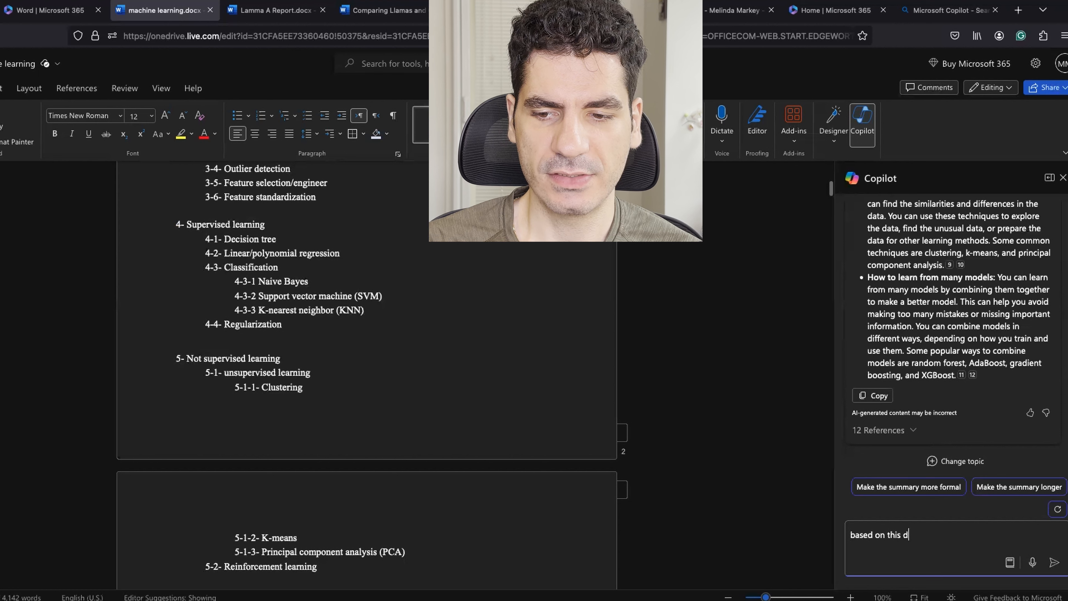
text(ocument what)
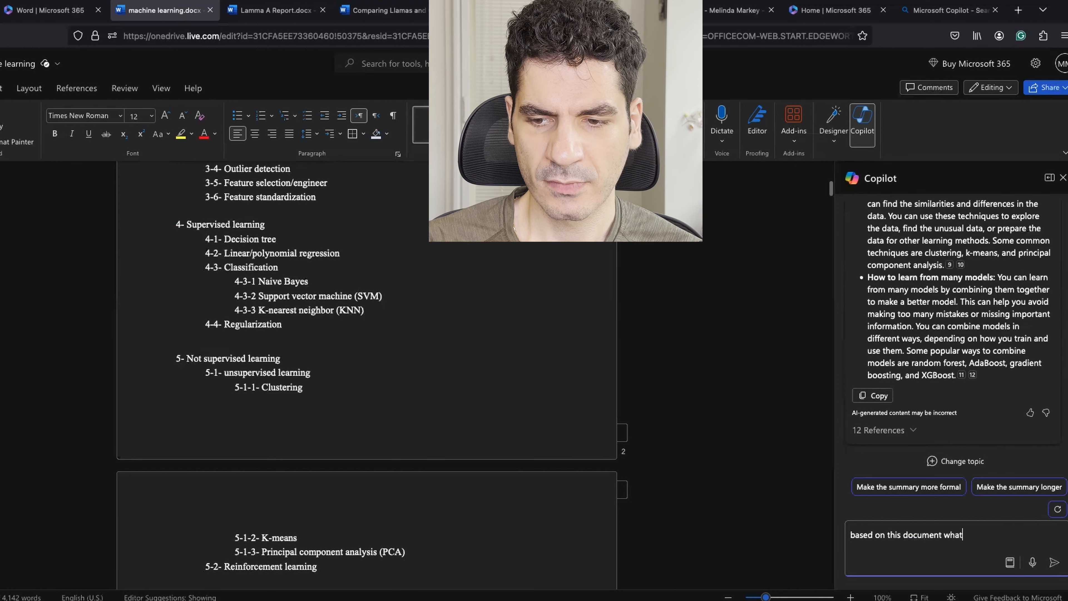
text( are the thre)
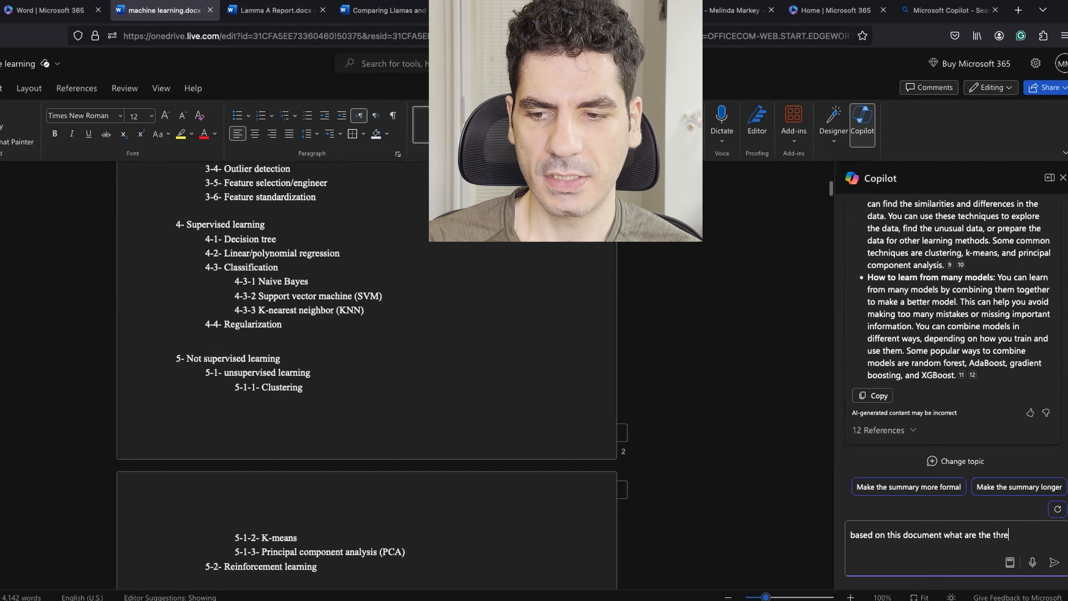
text(e steps)
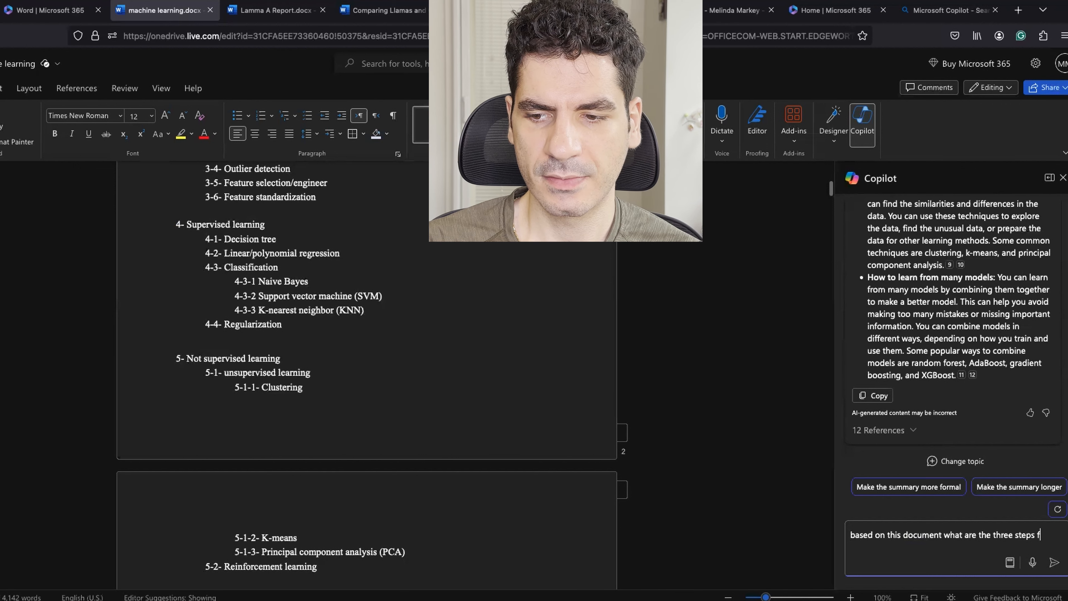
text( to av)
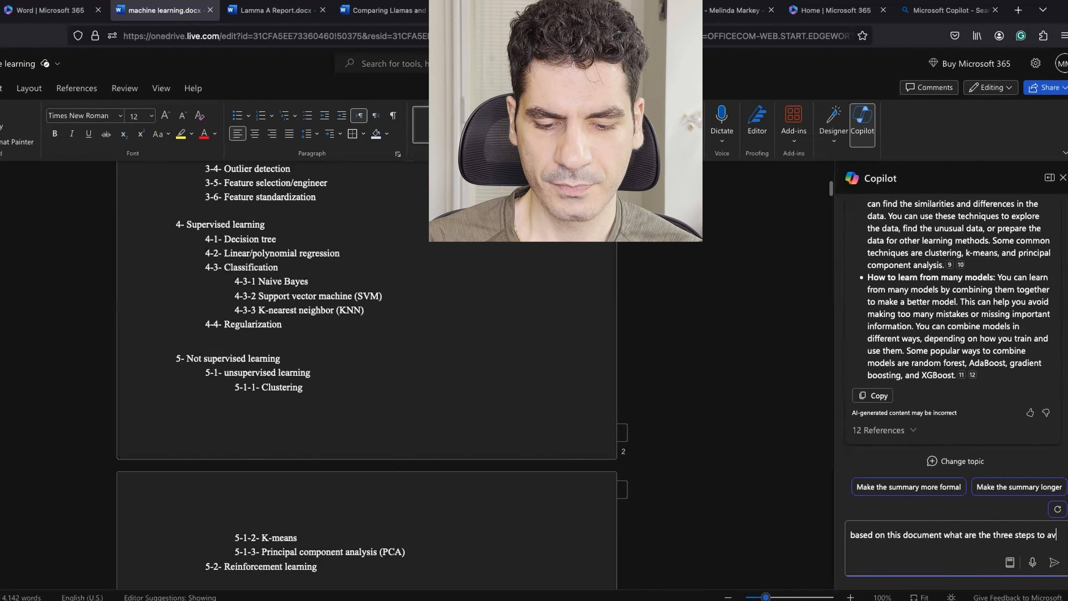
text(oid overfitting?)
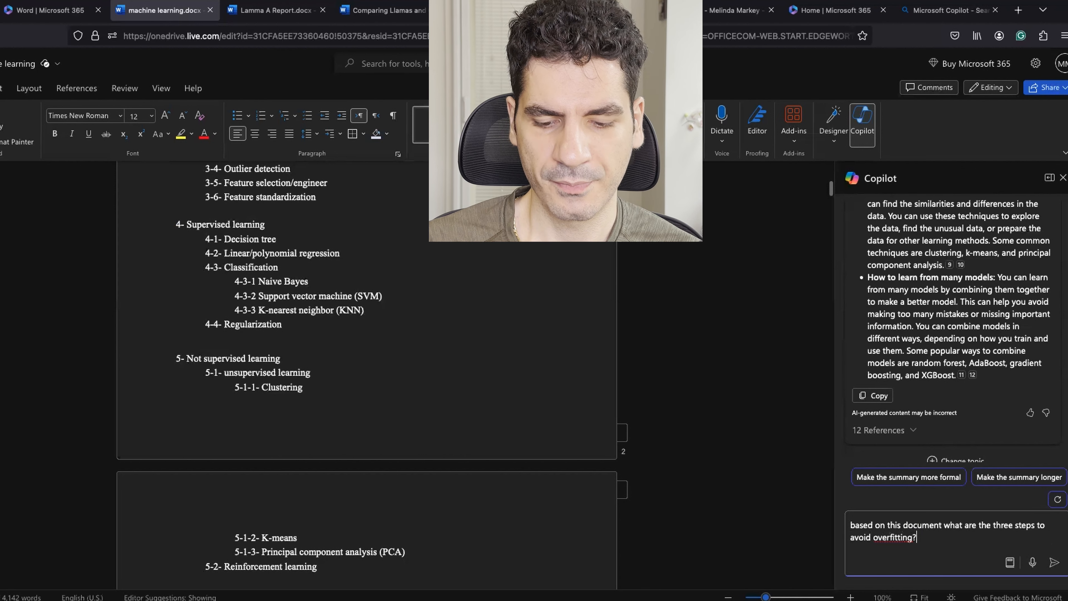
key(Return)
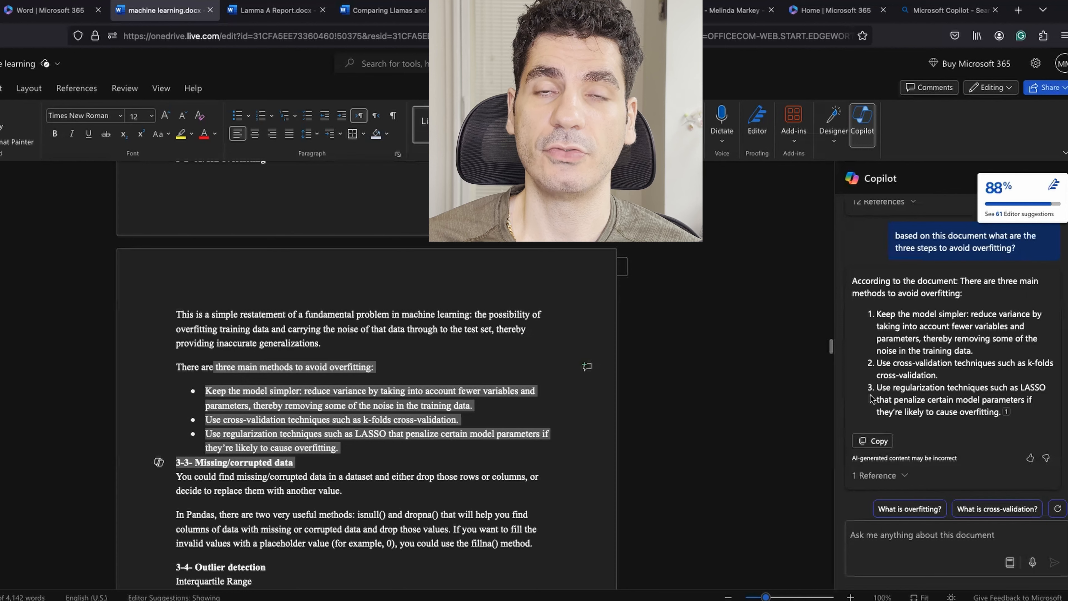
click(925, 541)
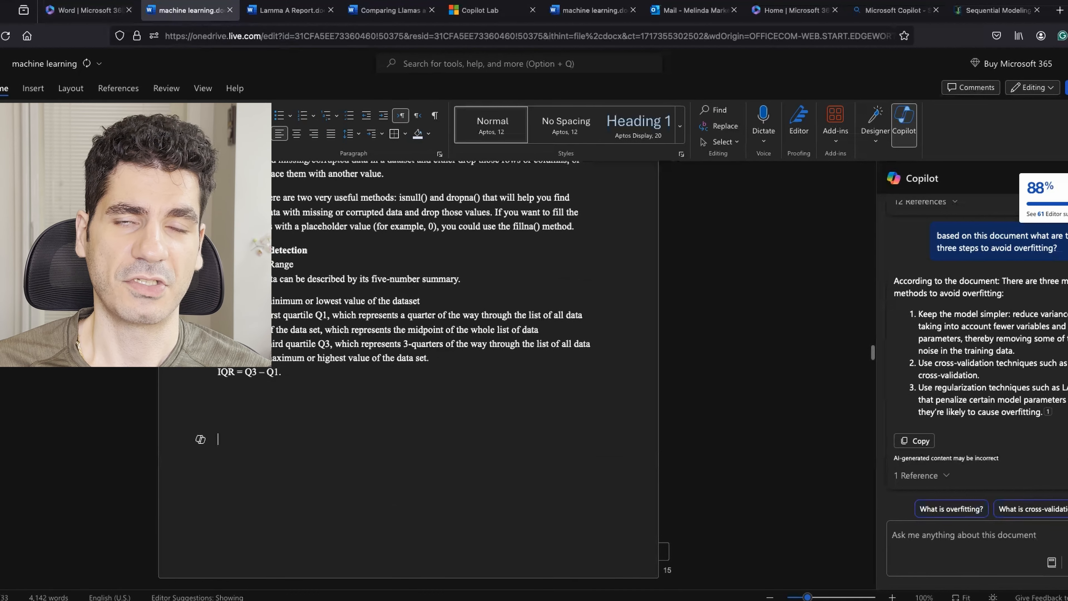
click(200, 439)
text(based)
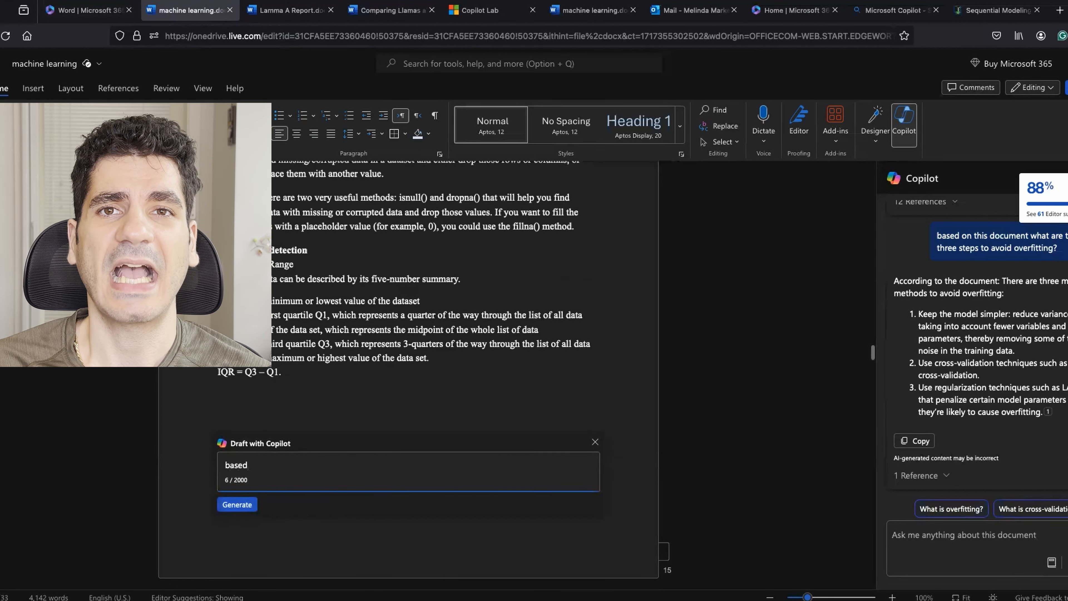
key(BackSpace)
key(BackSpace)
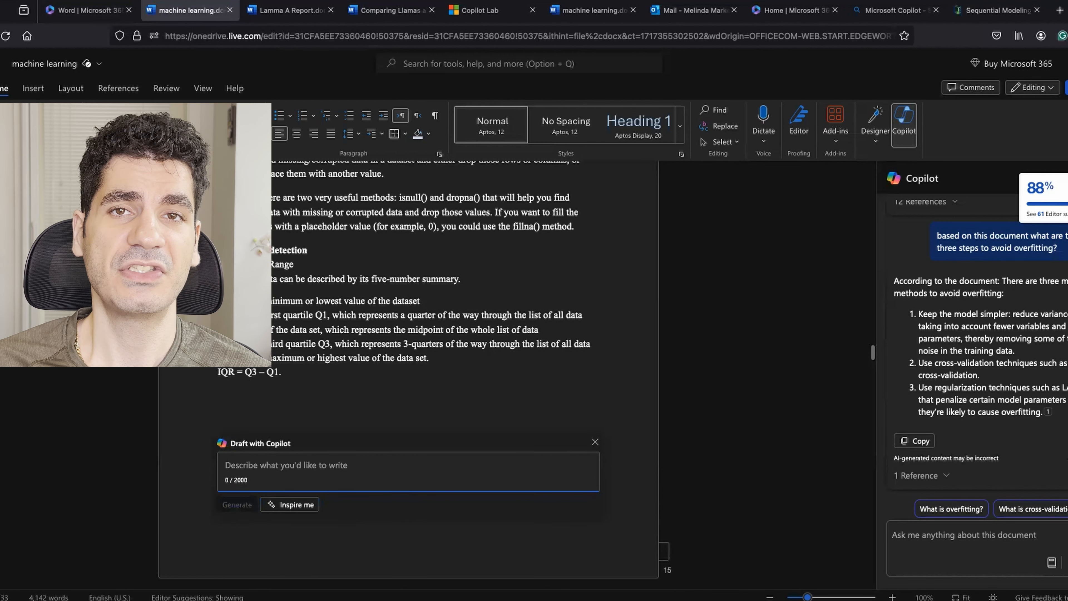
text(summariz)
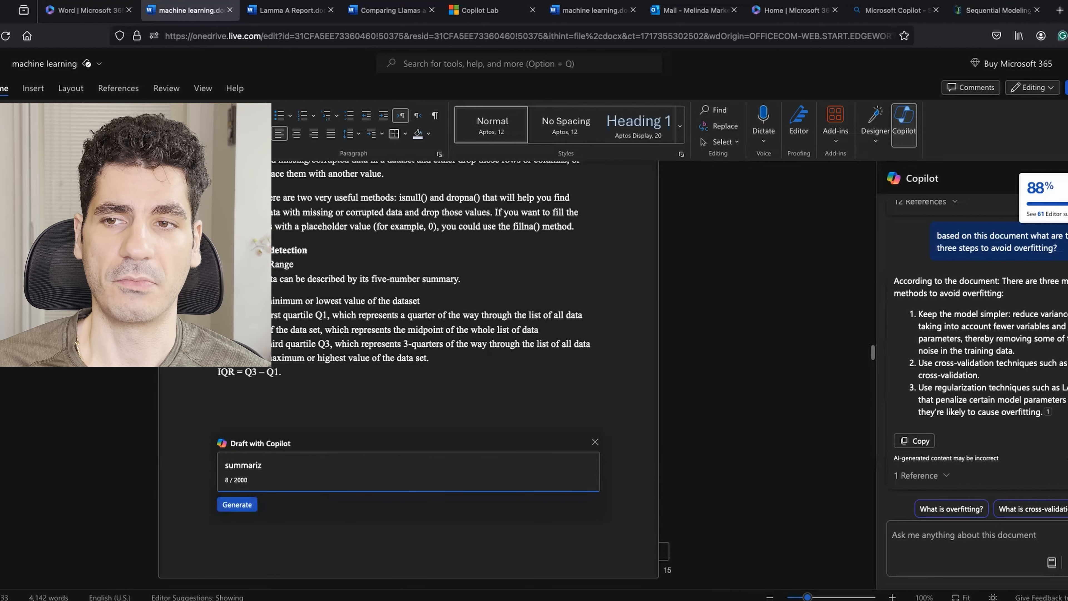
text(er)
text( this)
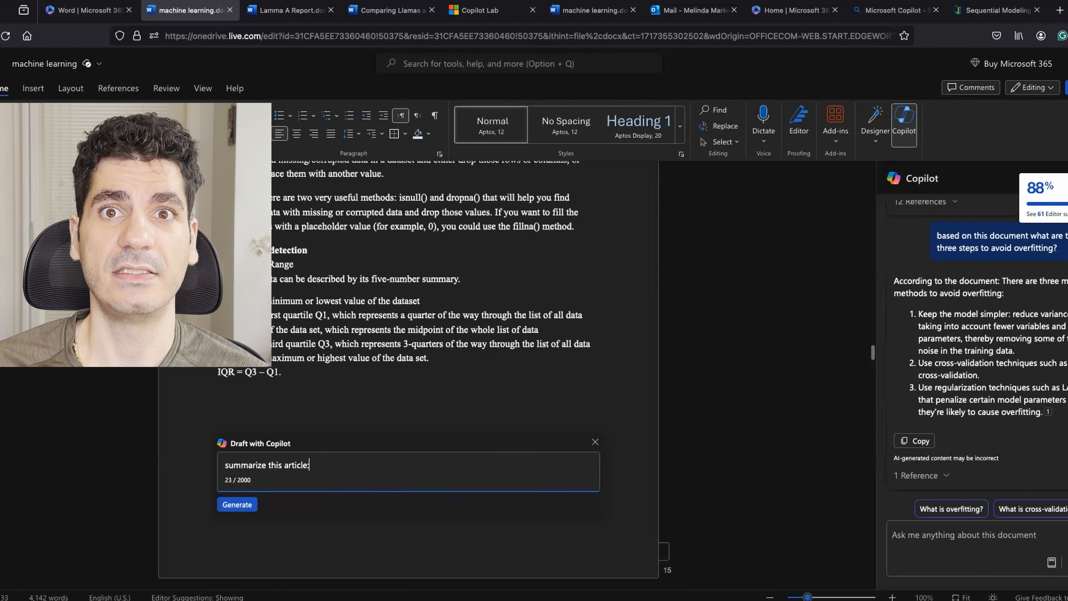
text( article:)
key(shift+Return)
text(https://upaspro.com/sequential-modeling-in-marine-navigation/)
key(shift+Return)
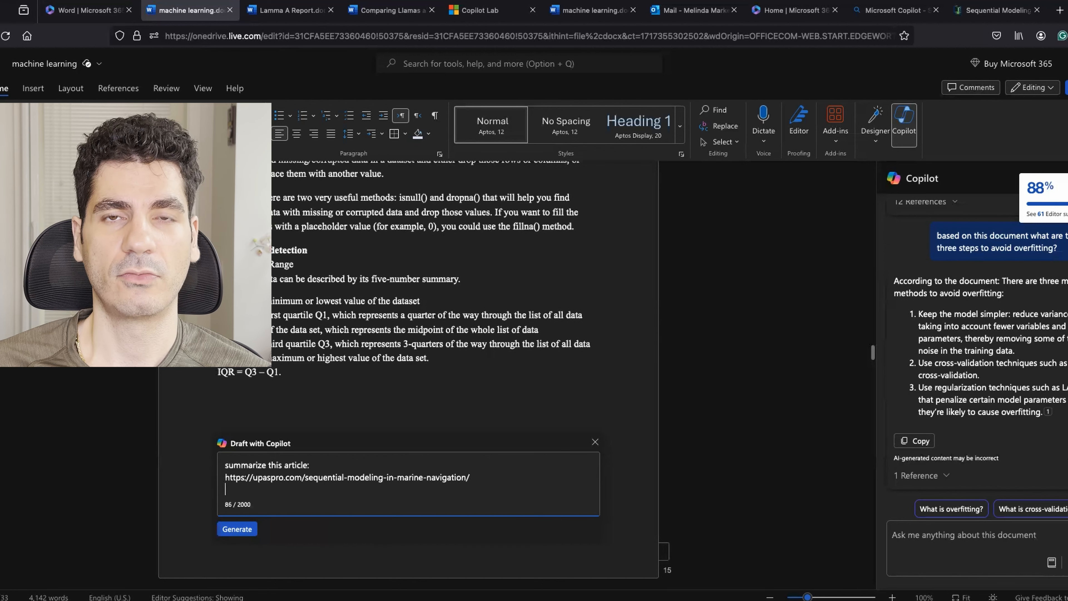
key(Return)
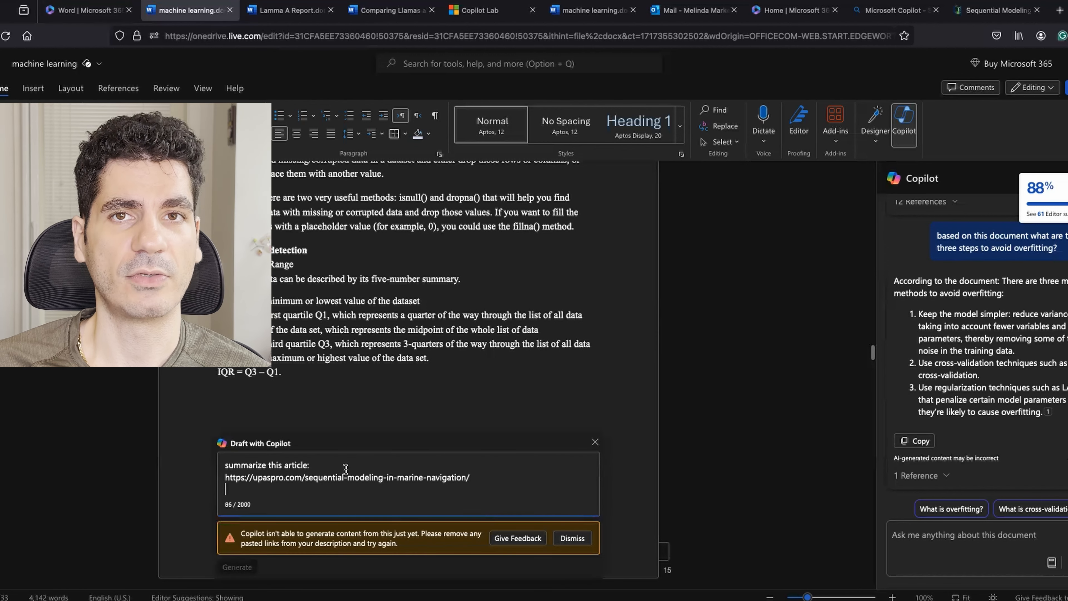
Step: Prompt Copilot to "pick a photo for this section" on the selected probability vs likelihood section and generate the draft
scroll(422, 452, down, 3)
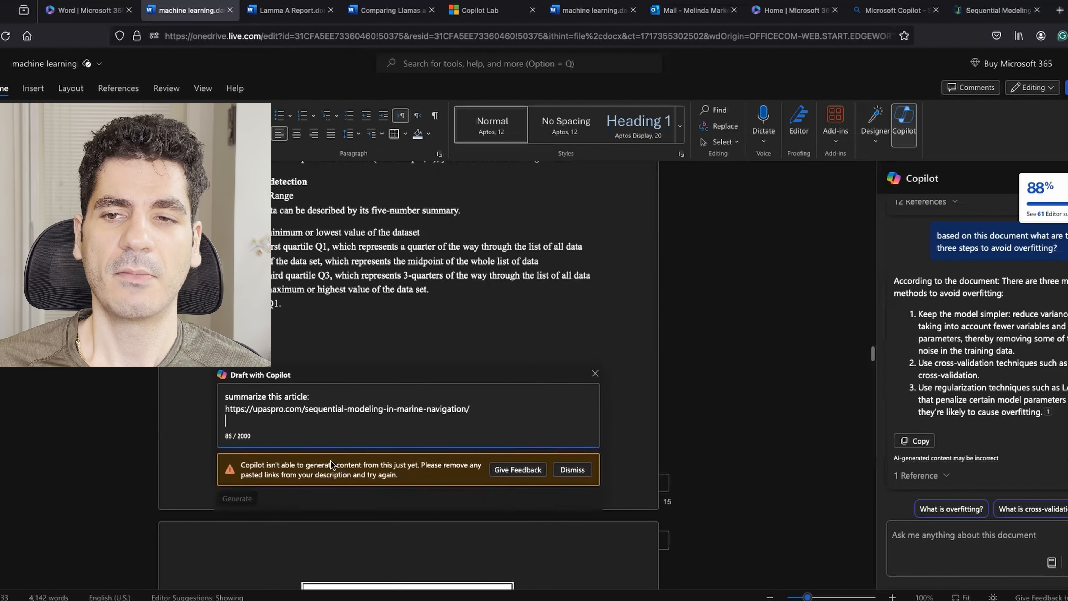
scroll(427, 469, down, 2)
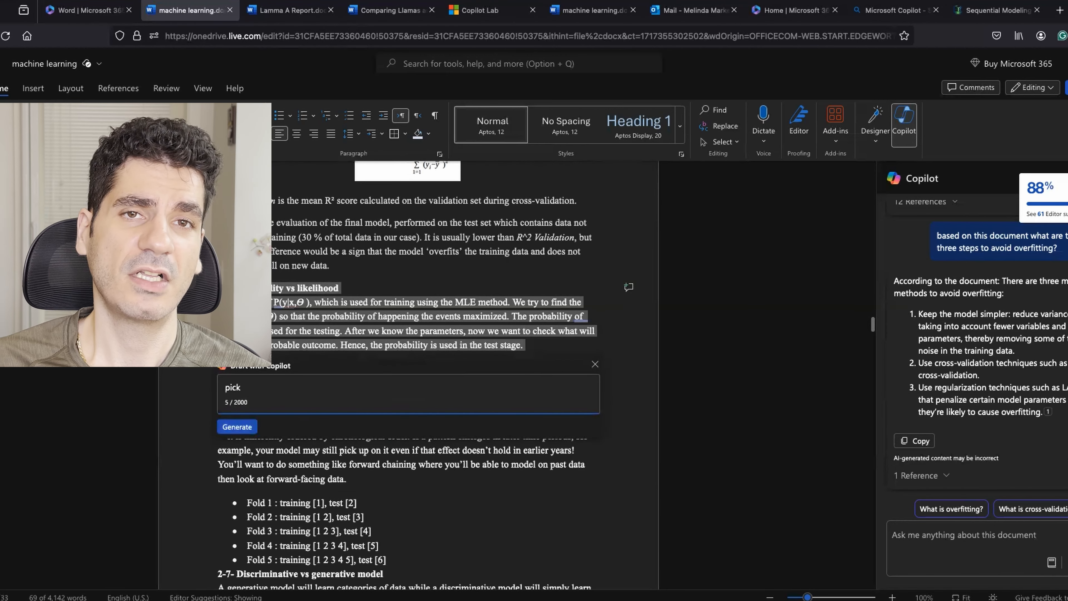
text(a photo)
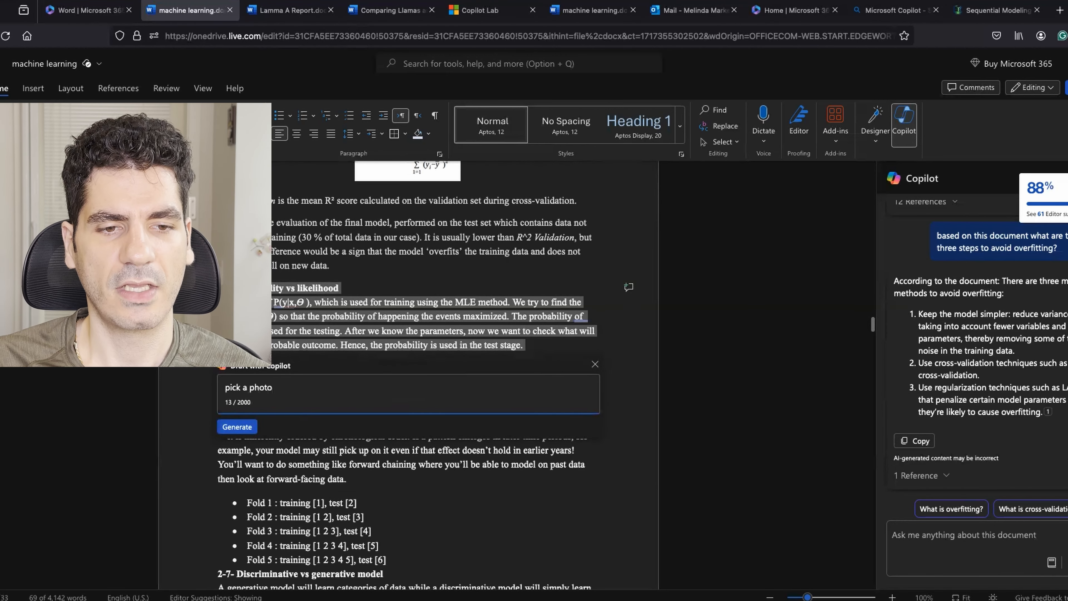
text( for)
key(BackSpace)
text(or this section)
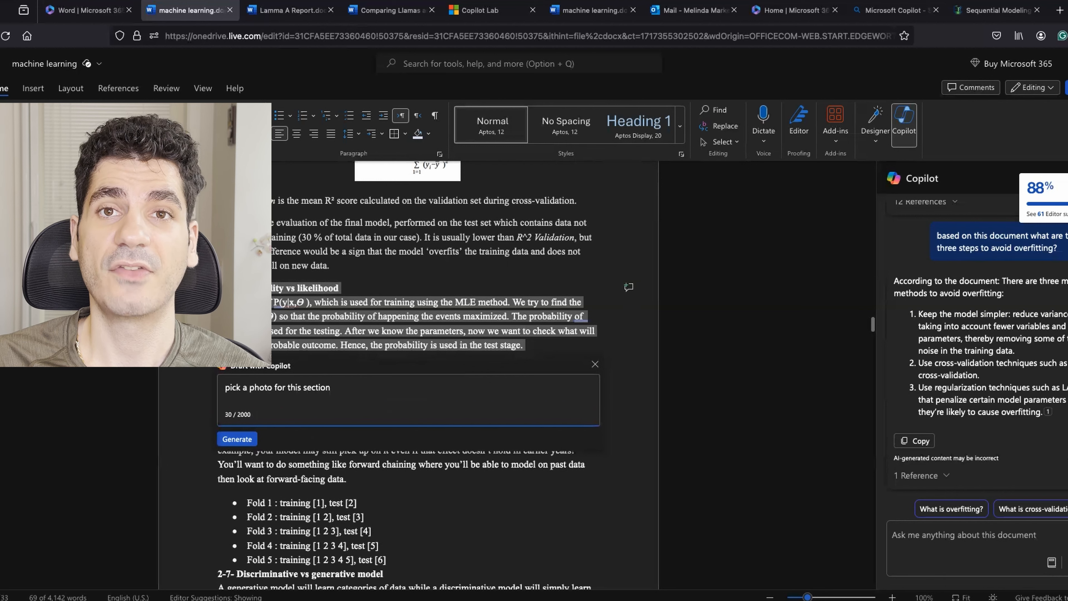
key(Return)
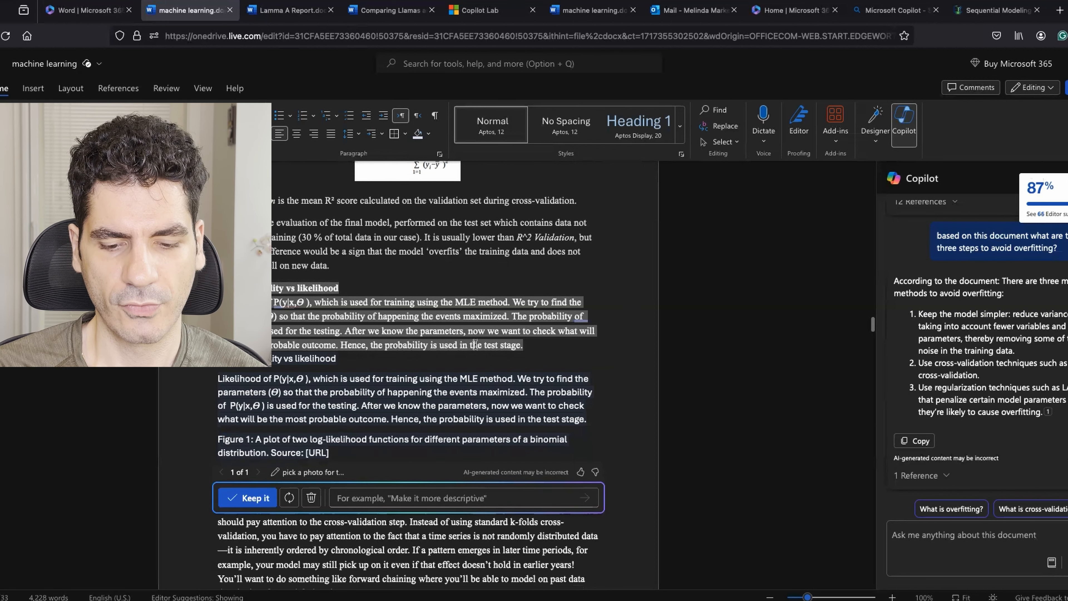
scroll(354, 409, down, 1)
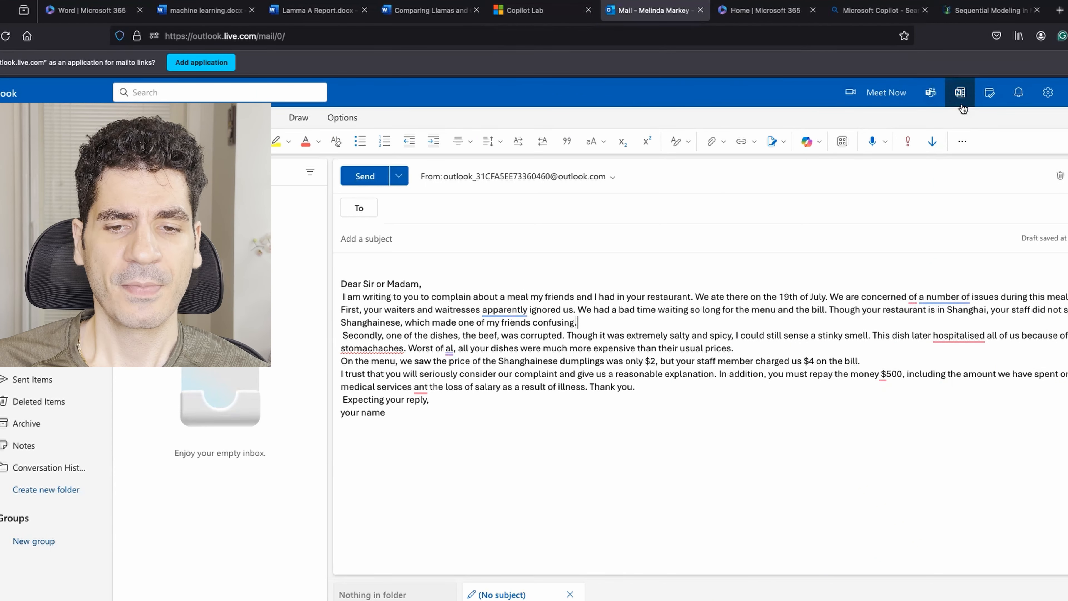
Step: Switch to Outlook, run Coaching by Copilot on the restaurant complaint email and review its Tone suggestions
click(817, 144)
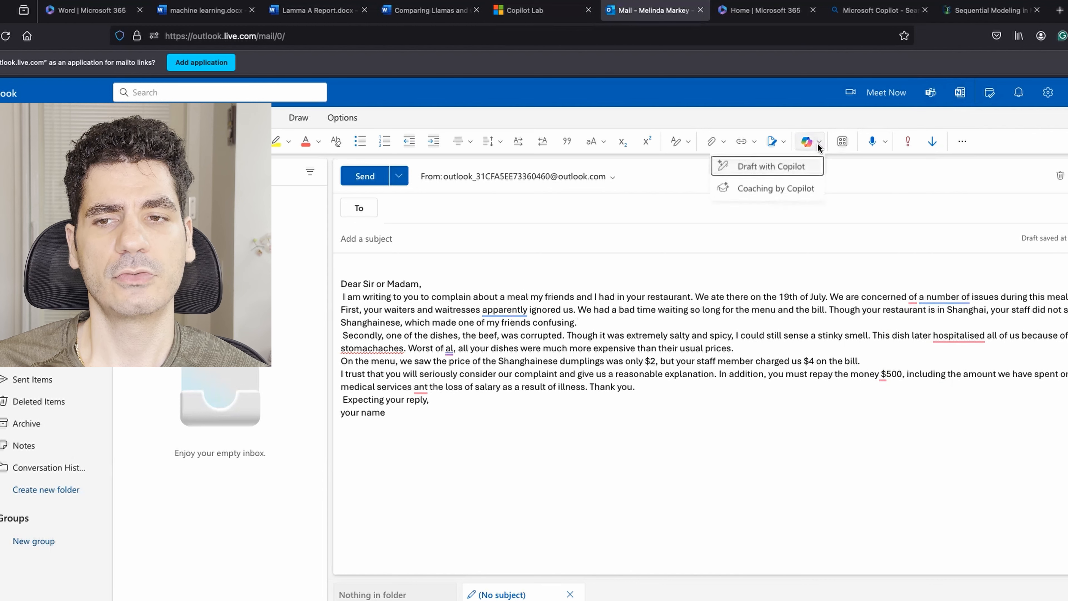
click(787, 188)
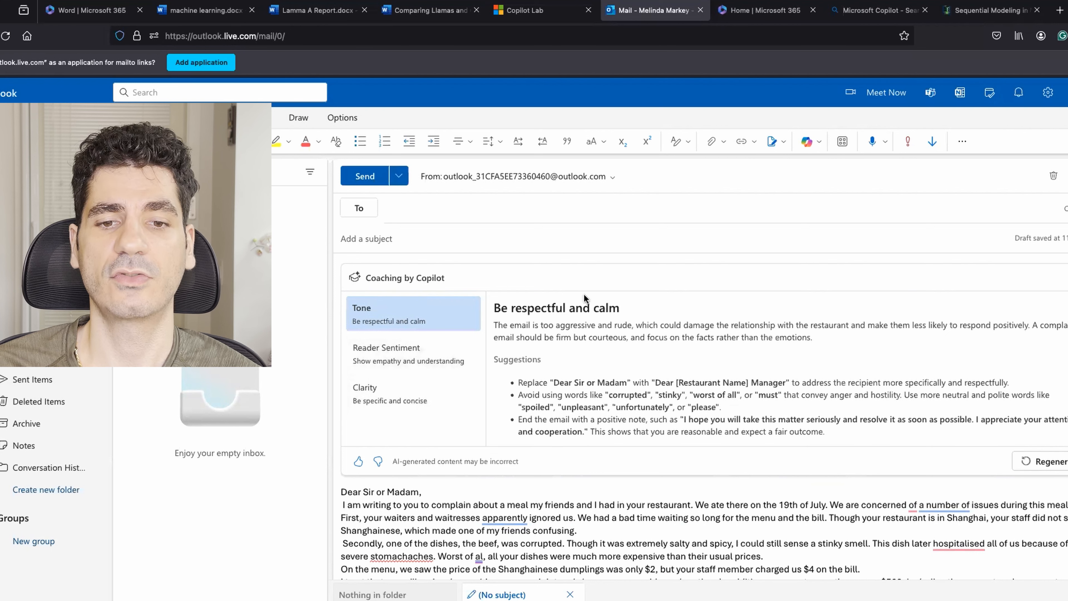
drag(515, 308, 773, 347)
click(575, 308)
scroll(609, 358, down, 2)
drag(556, 357, 766, 362)
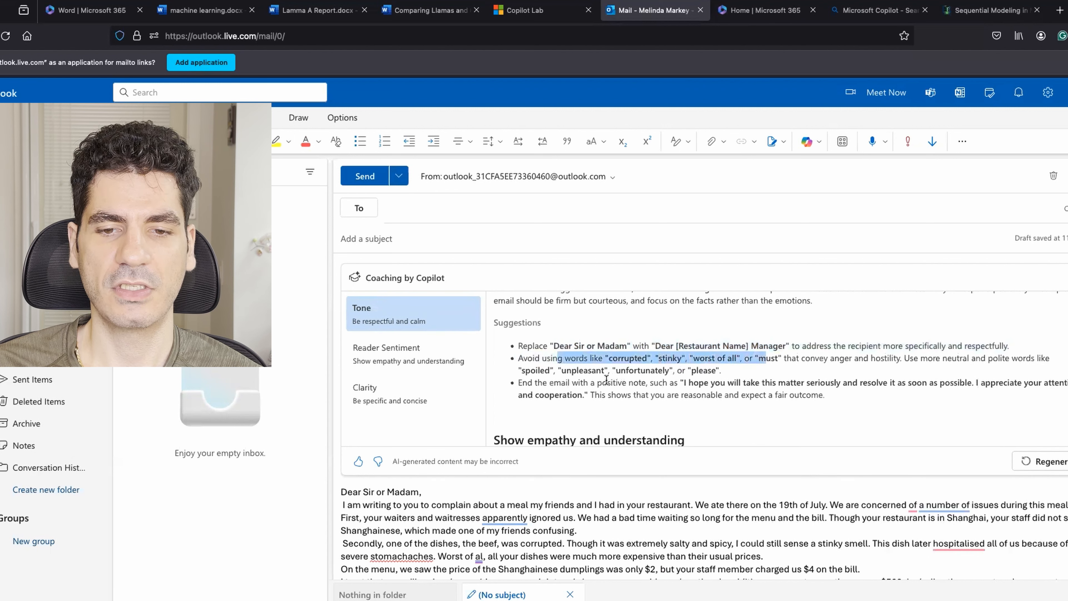
click(549, 373)
Step: Read through the Reader Sentiment and Clarity coaching suggestions, highlighting the example sentence about the meal's time and dishes
scroll(630, 376, down, 5)
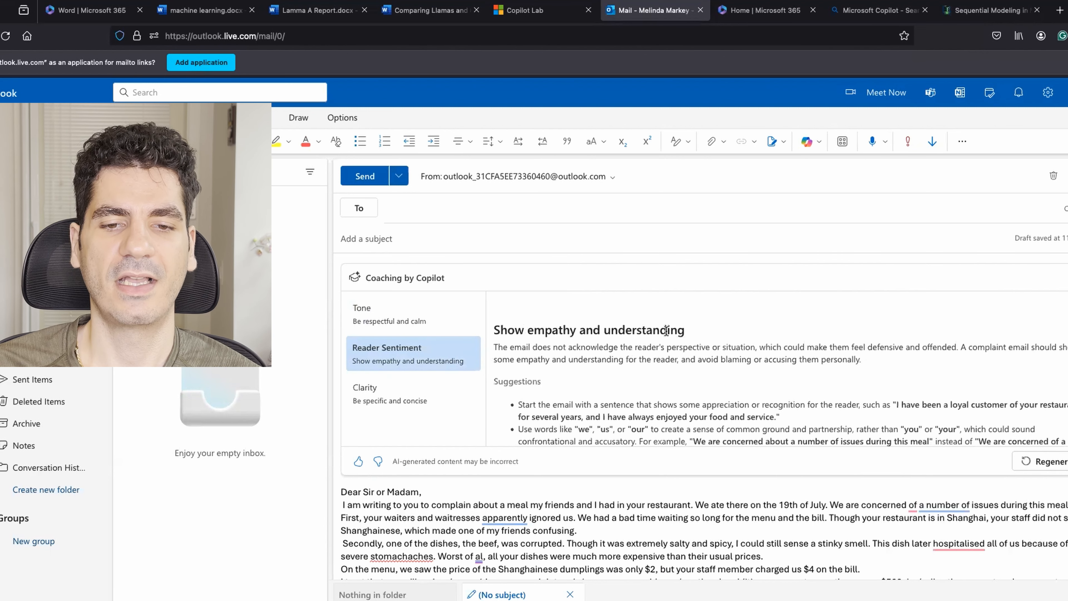
scroll(661, 369, down, 2)
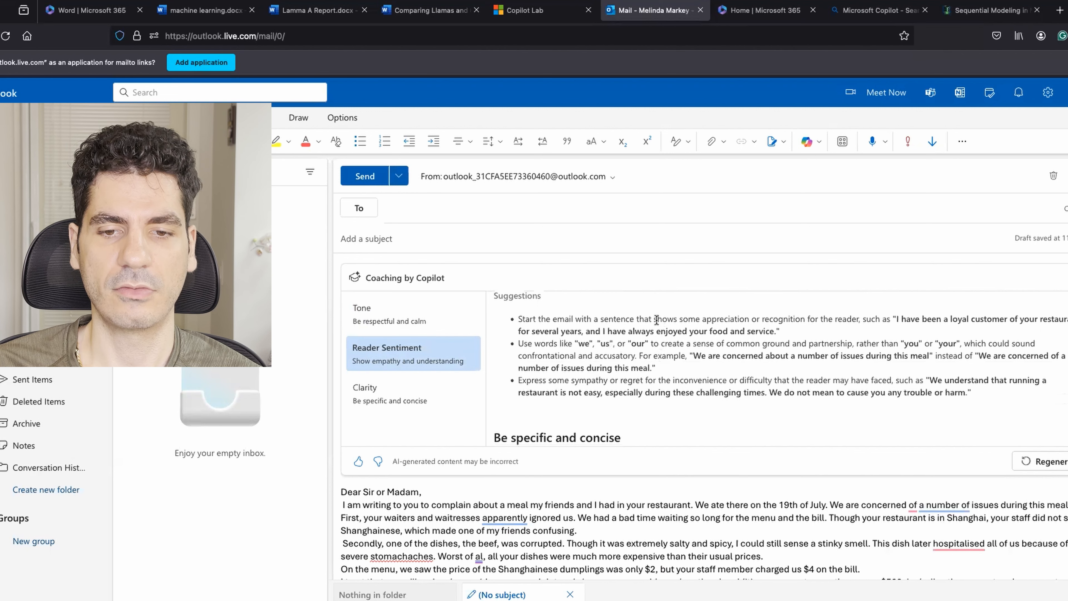
scroll(628, 372, down, 3)
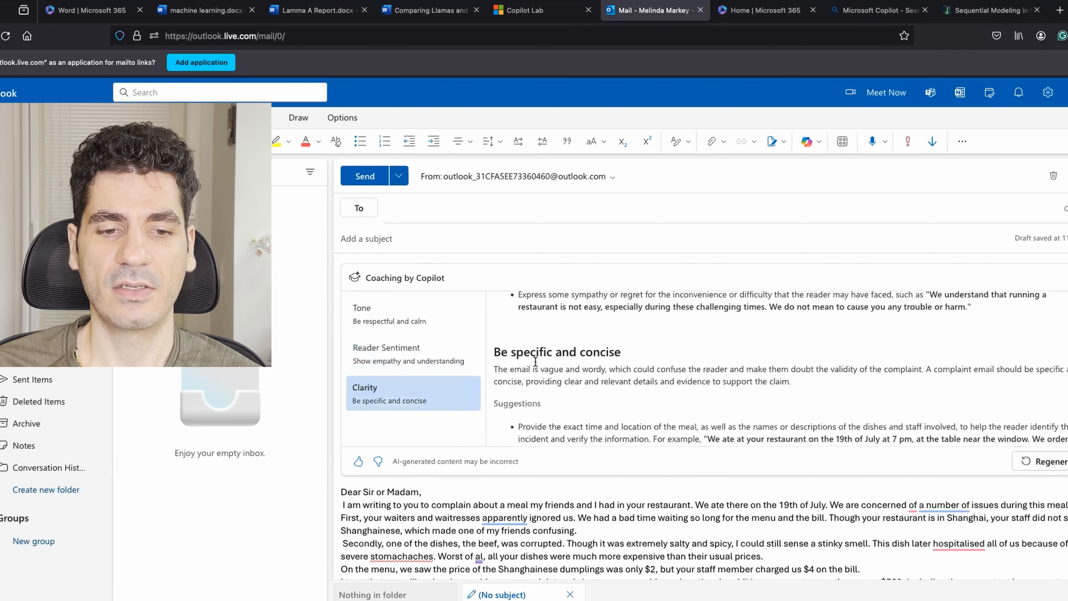
scroll(587, 380, down, 1)
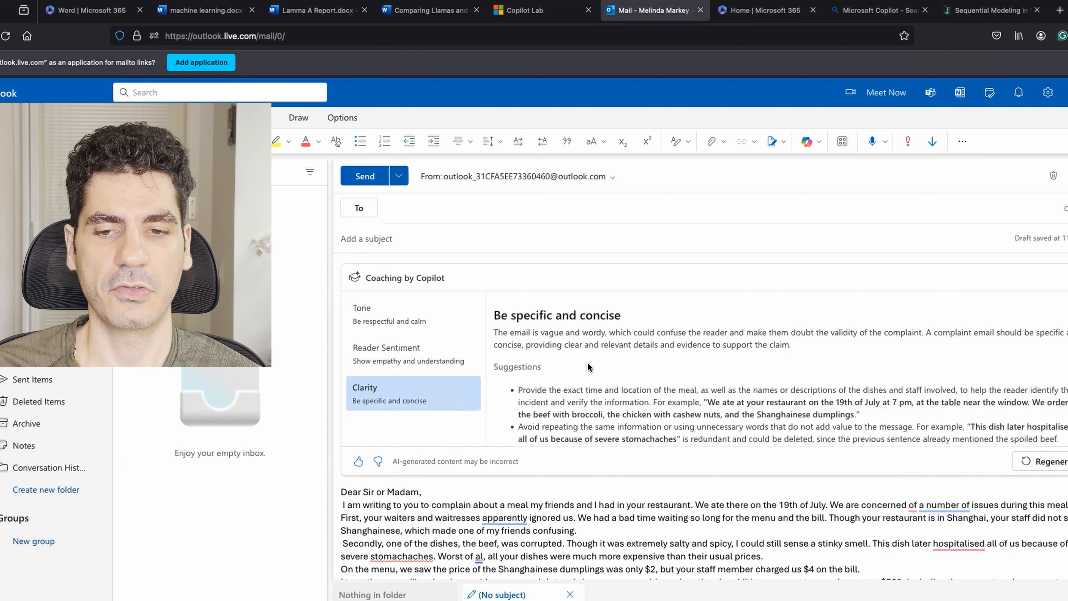
scroll(588, 367, down, 1)
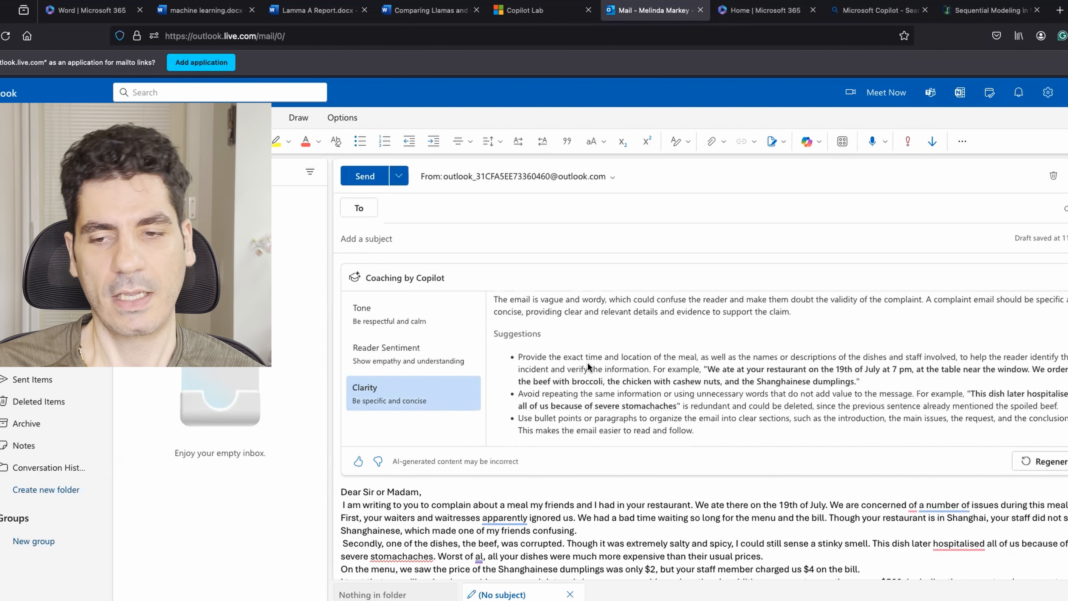
drag(746, 366, 912, 366)
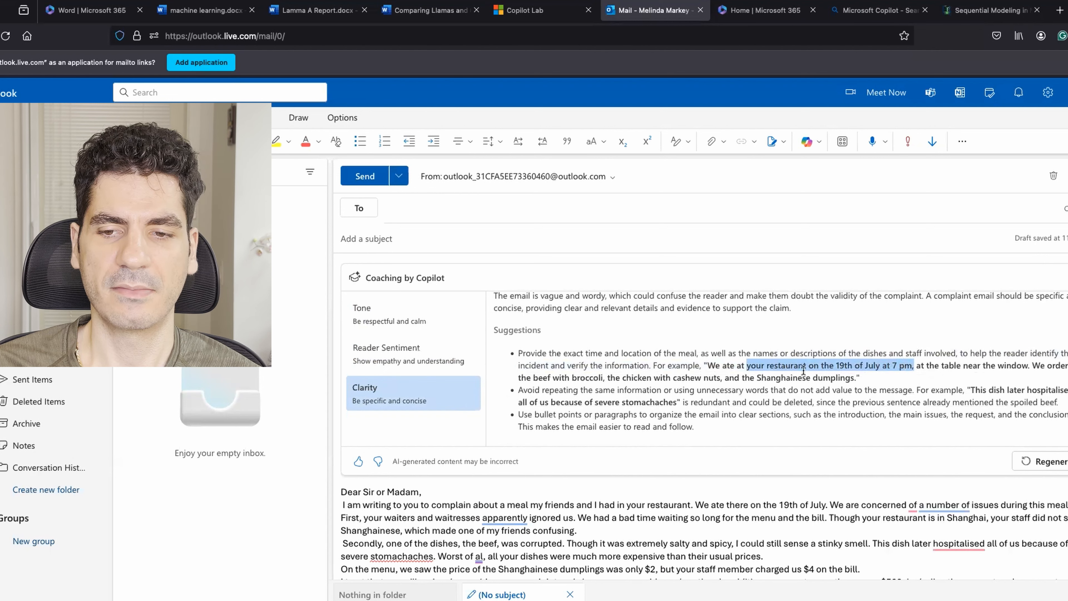
click(827, 365)
drag(827, 365, 884, 379)
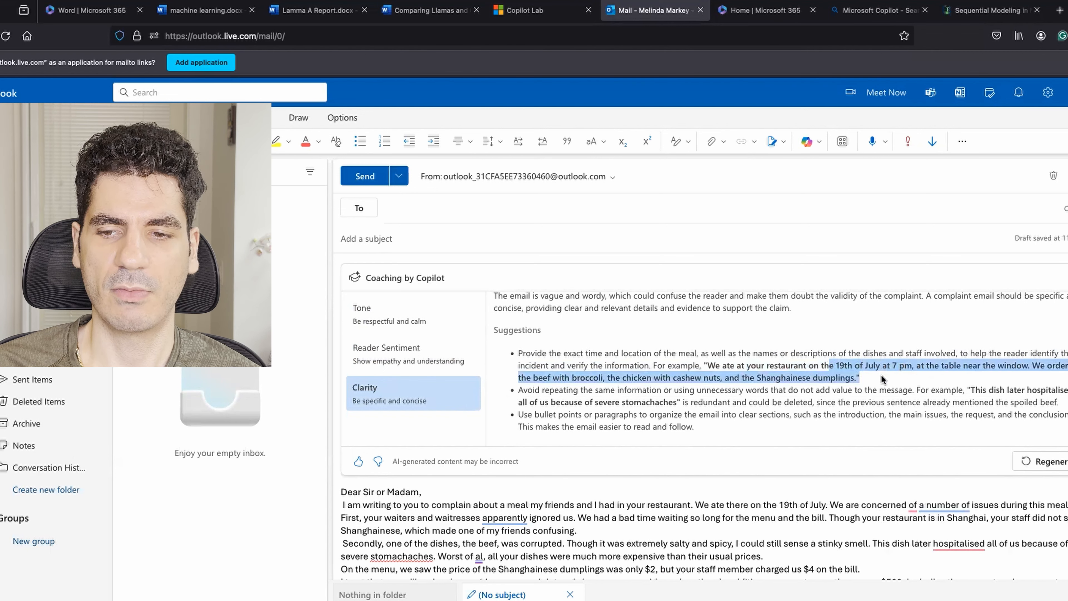
click(718, 370)
drag(696, 377, 878, 380)
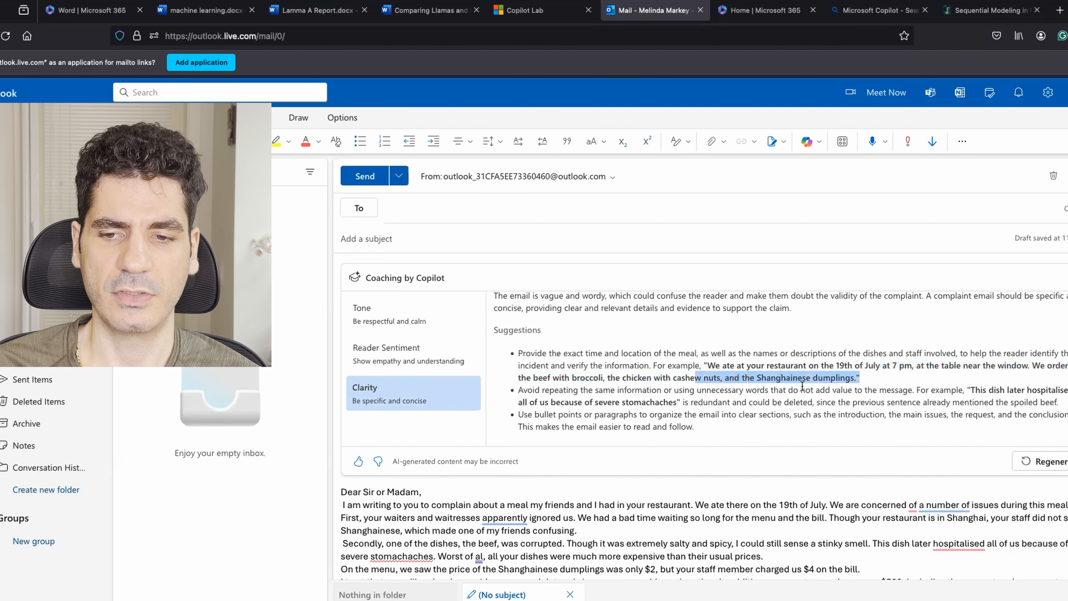
scroll(797, 388, down, 1)
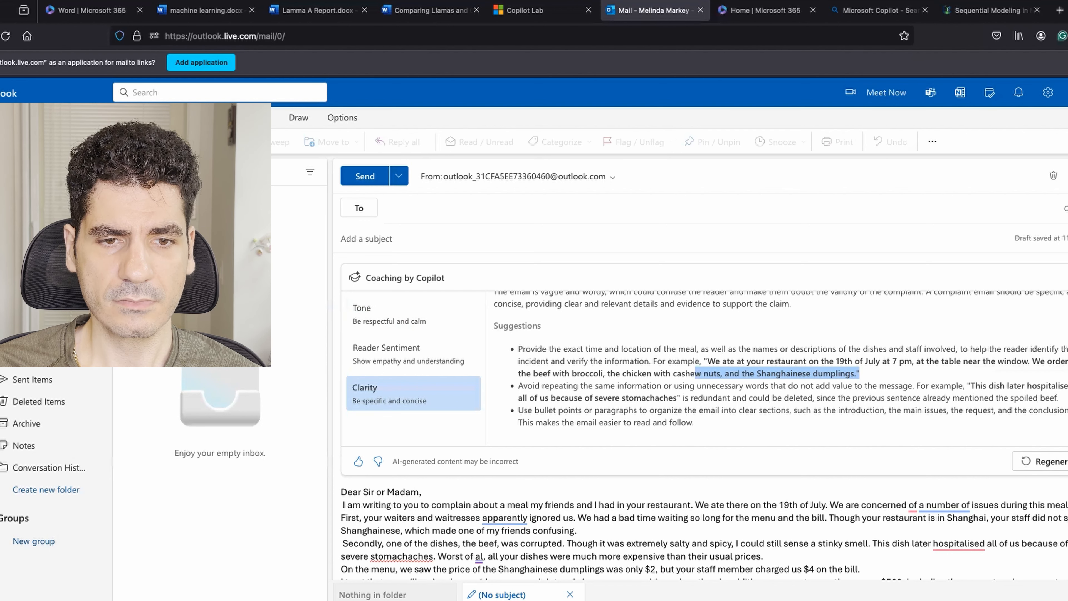
Step: Start a new blank email and open Draft with Copilot in its body
key(n)
click(555, 274)
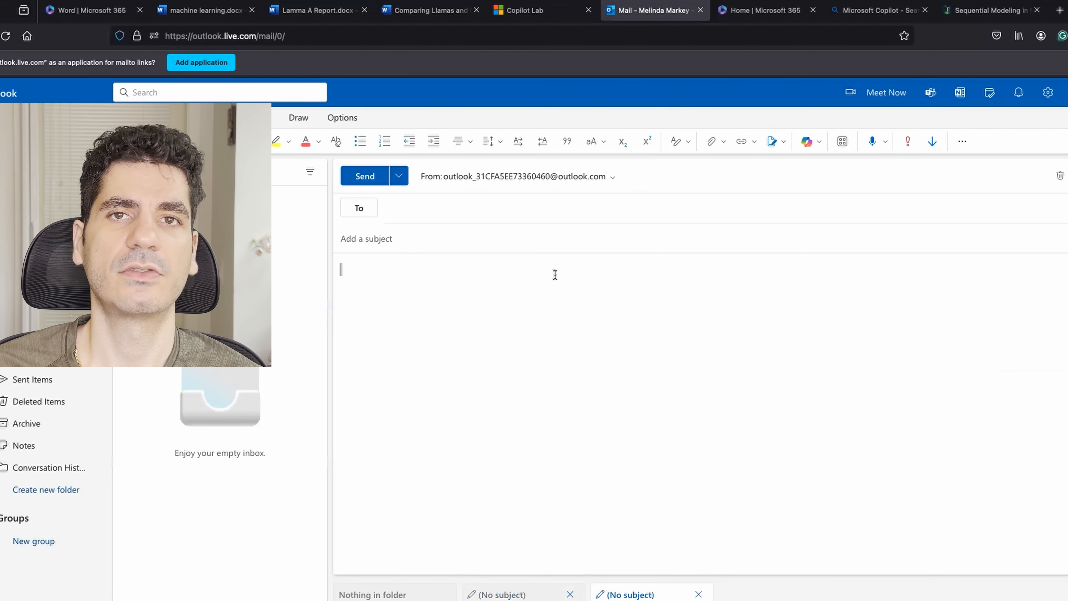
click(808, 142)
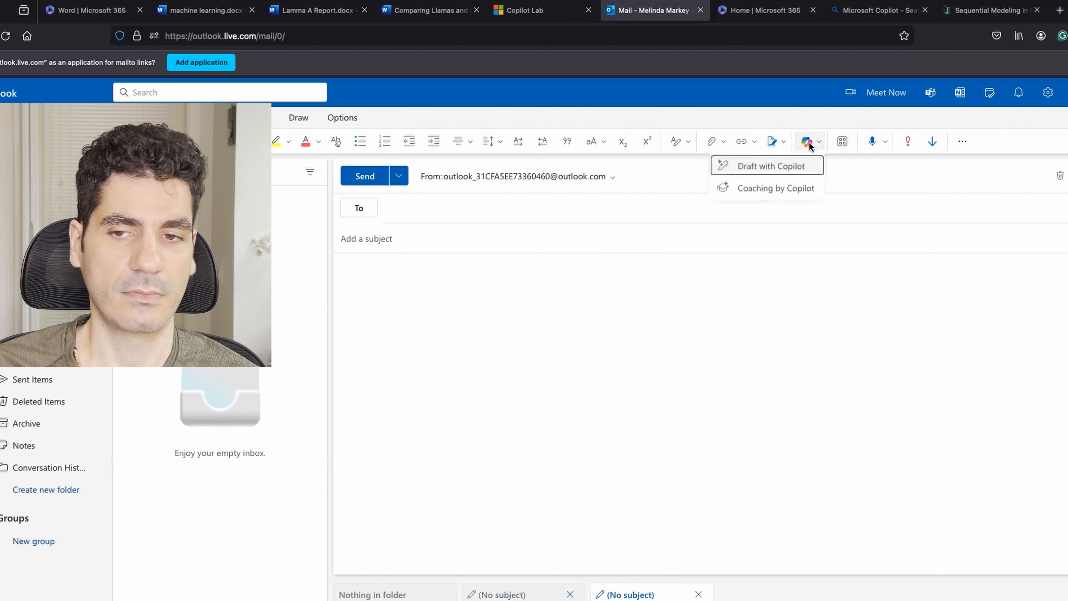
click(797, 168)
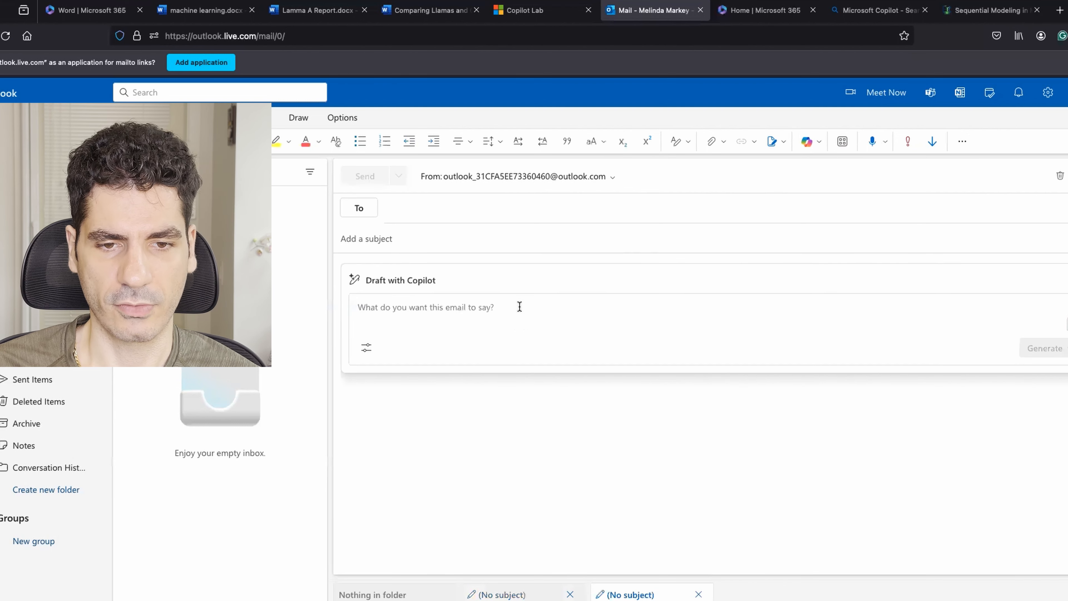
Step: Enter the Copilot prompt "write an email to my prof and ask for extension of the project since I was sick"
text(write )
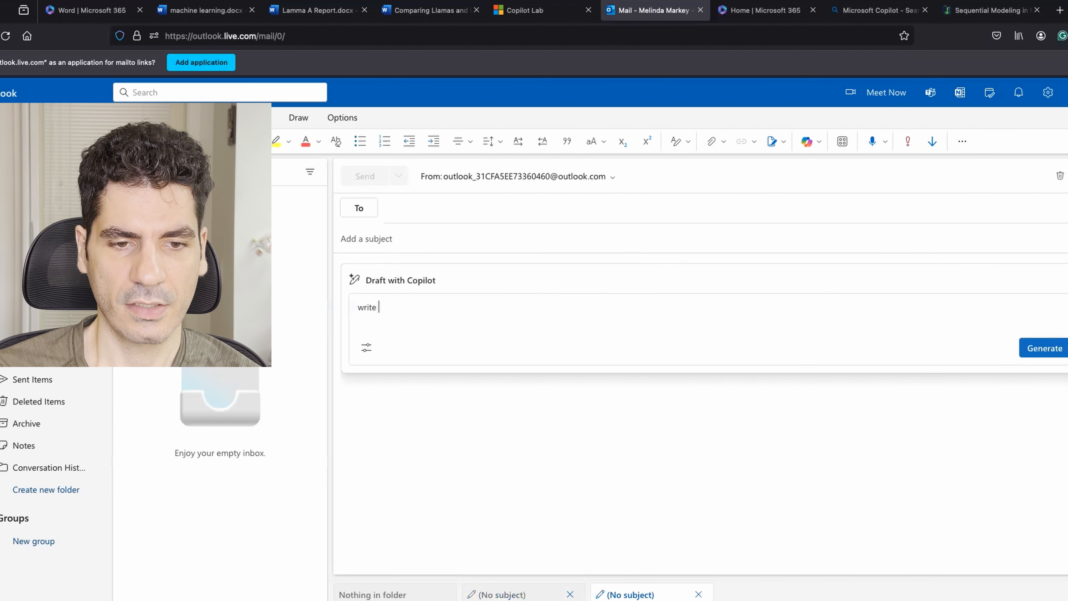
text(an email to m)
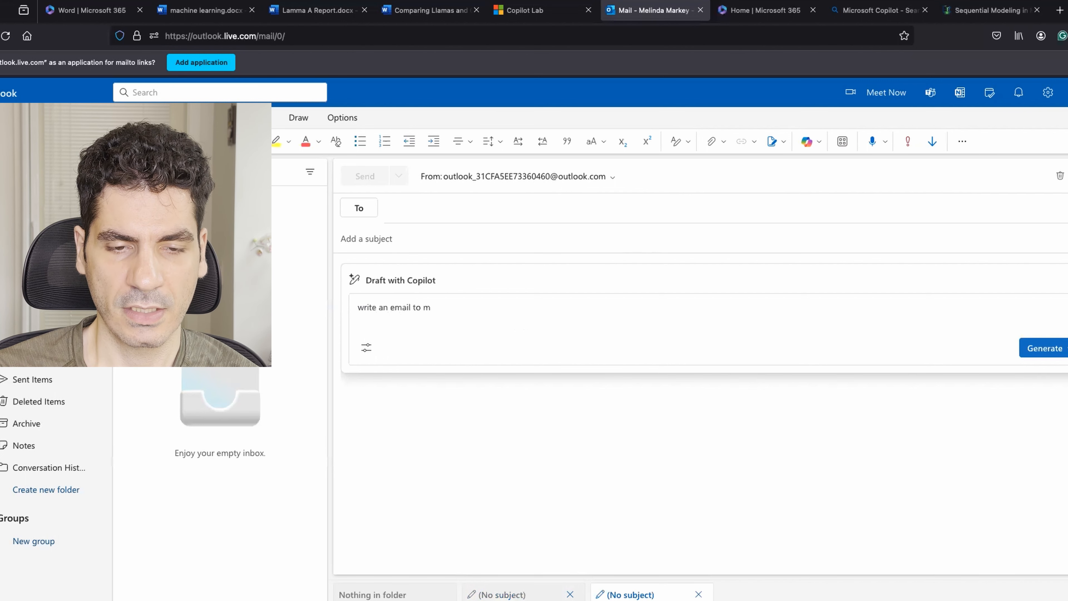
text(y prof and as)
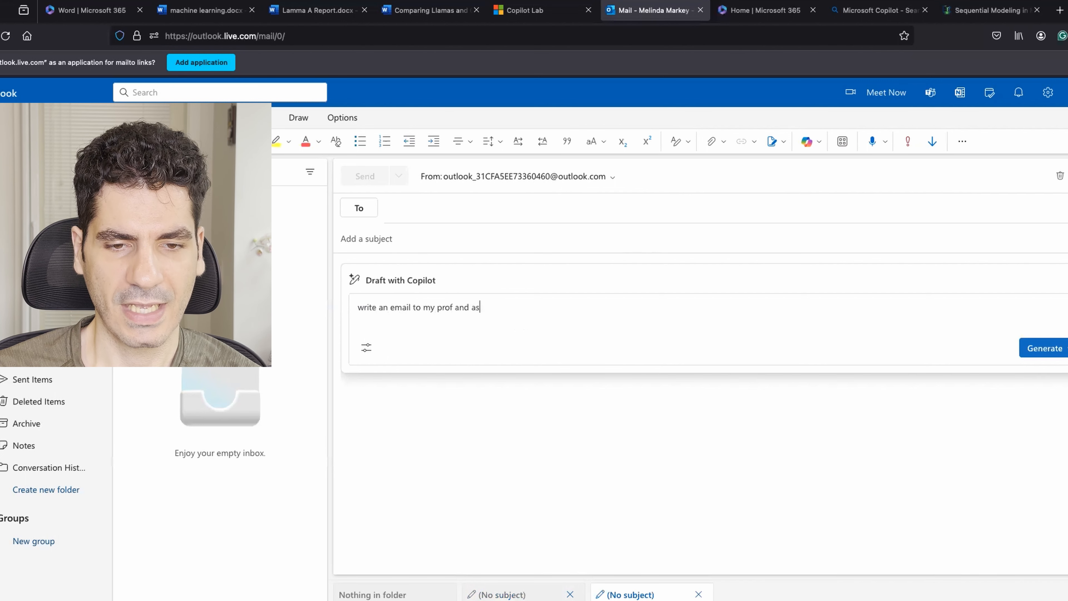
text(k for extens)
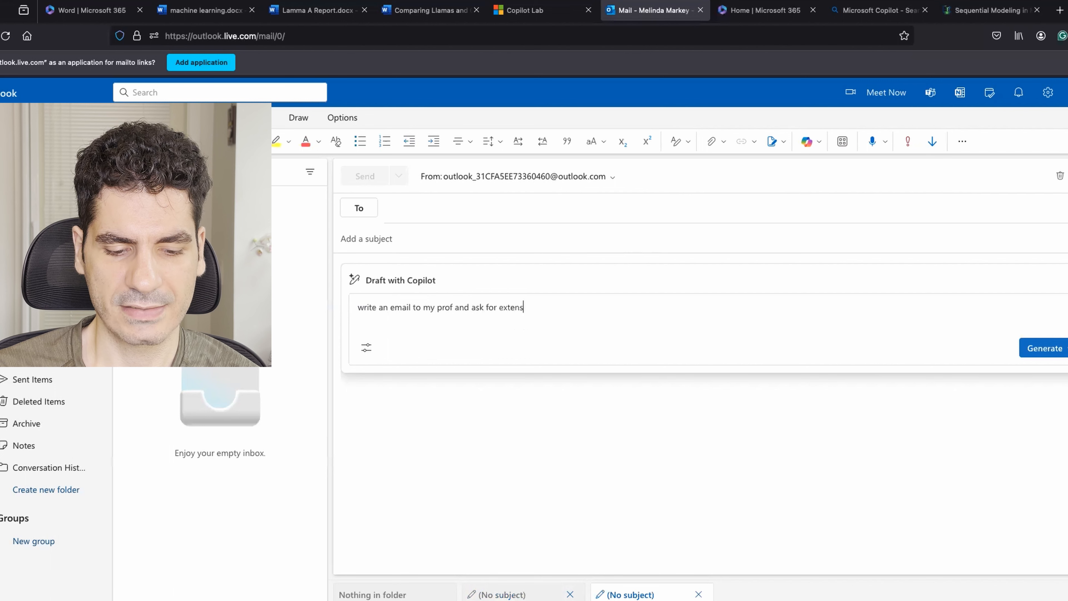
text(ion of the project since I w)
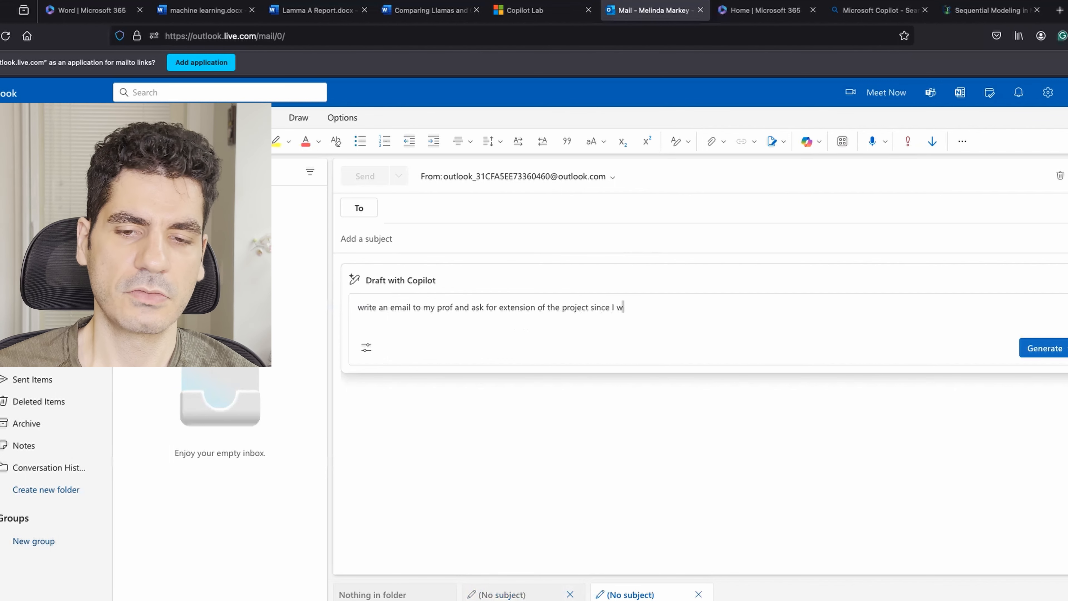
text(as sick)
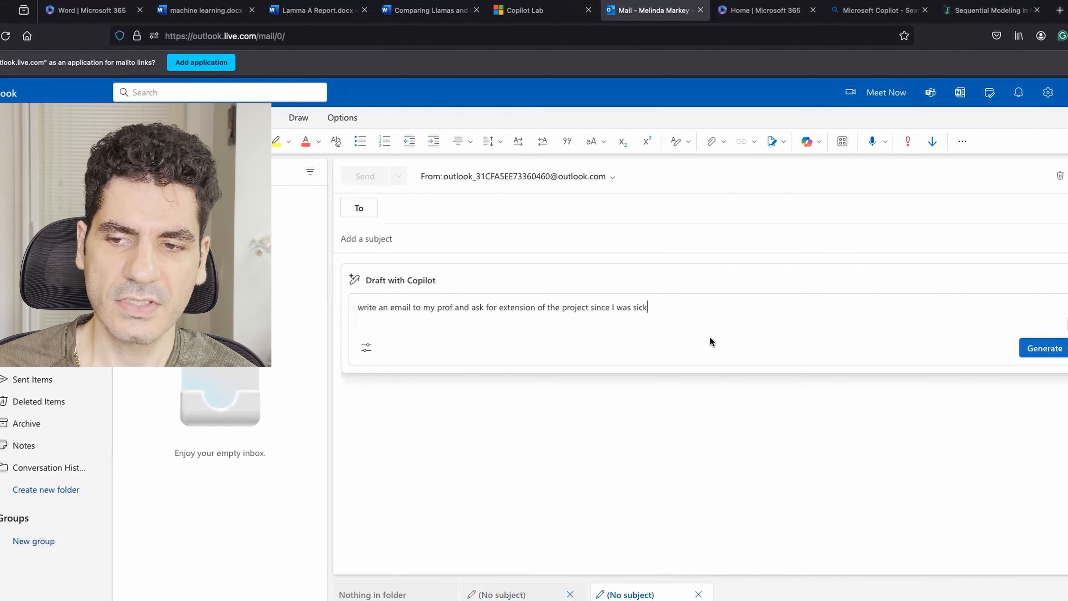
Step: Generate the draft with Formal tone and Medium length, correcting the prompt wording to "an extension"
click(365, 355)
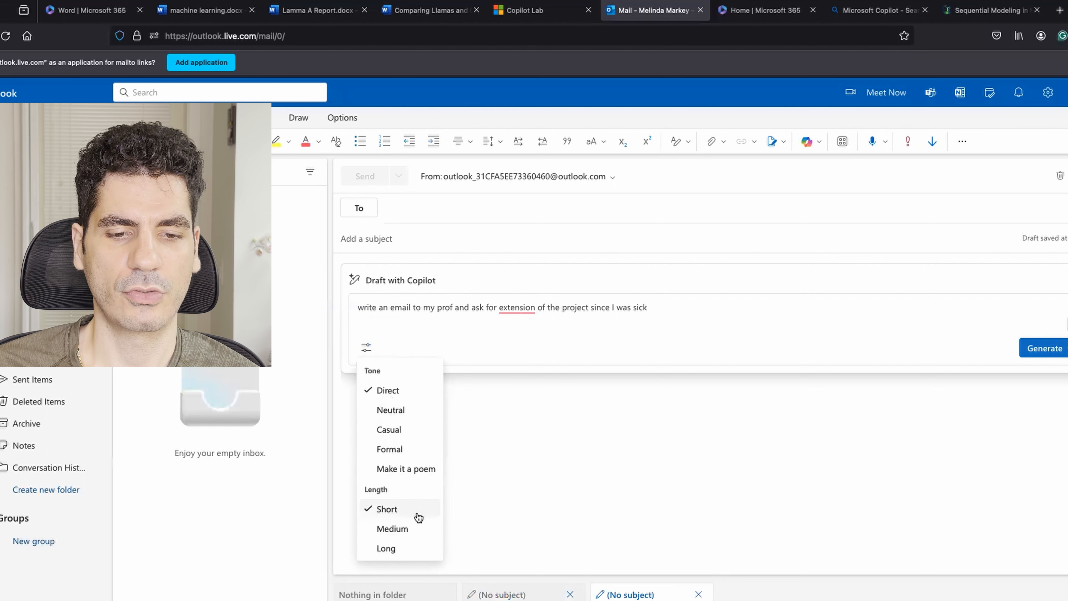
click(411, 531)
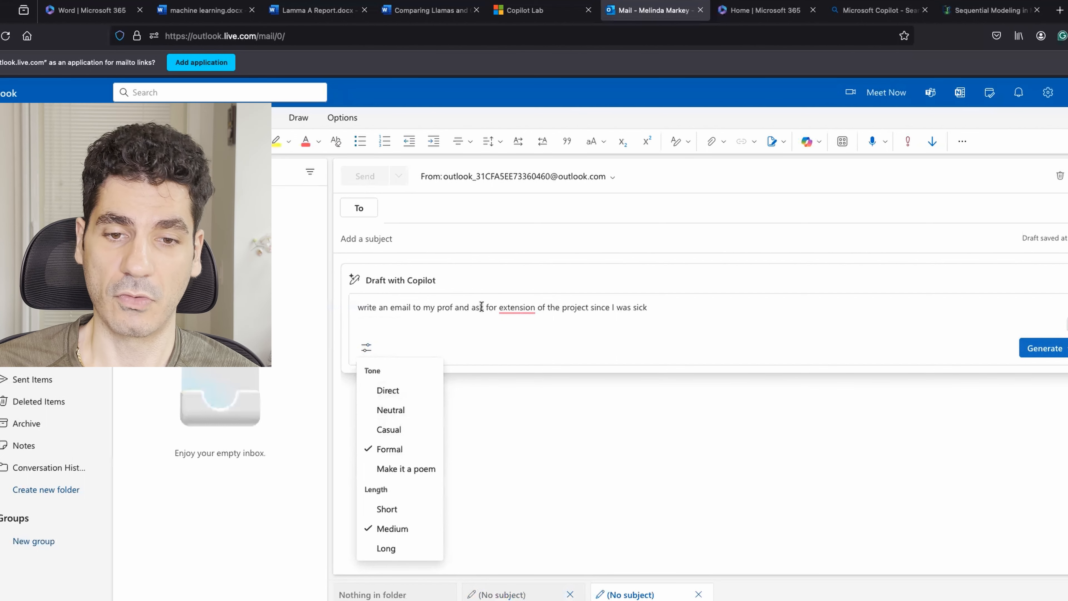
mouse_move(517, 308)
click(520, 341)
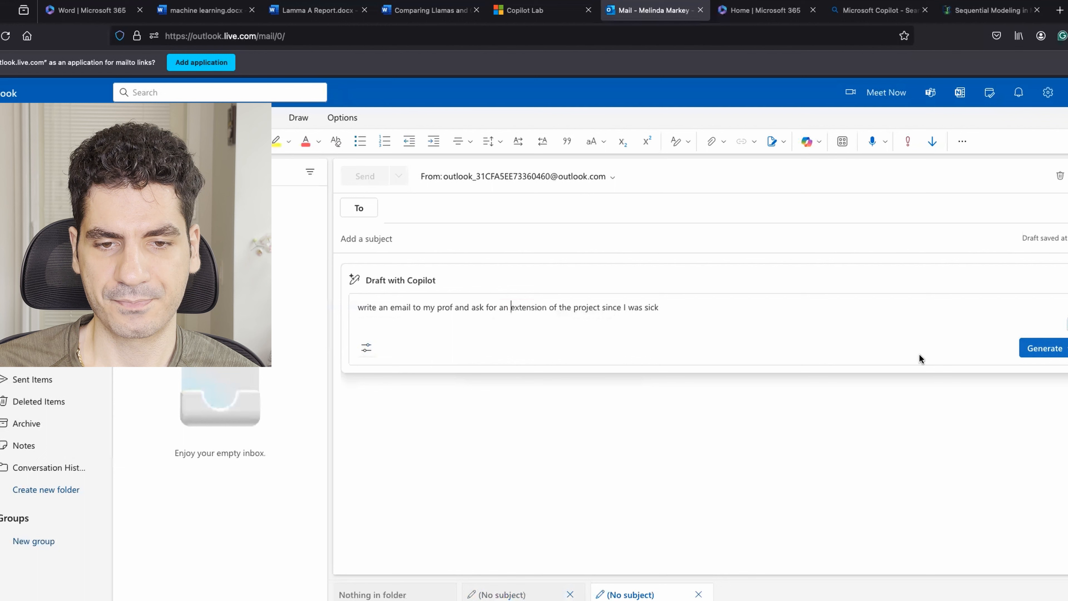
click(1032, 356)
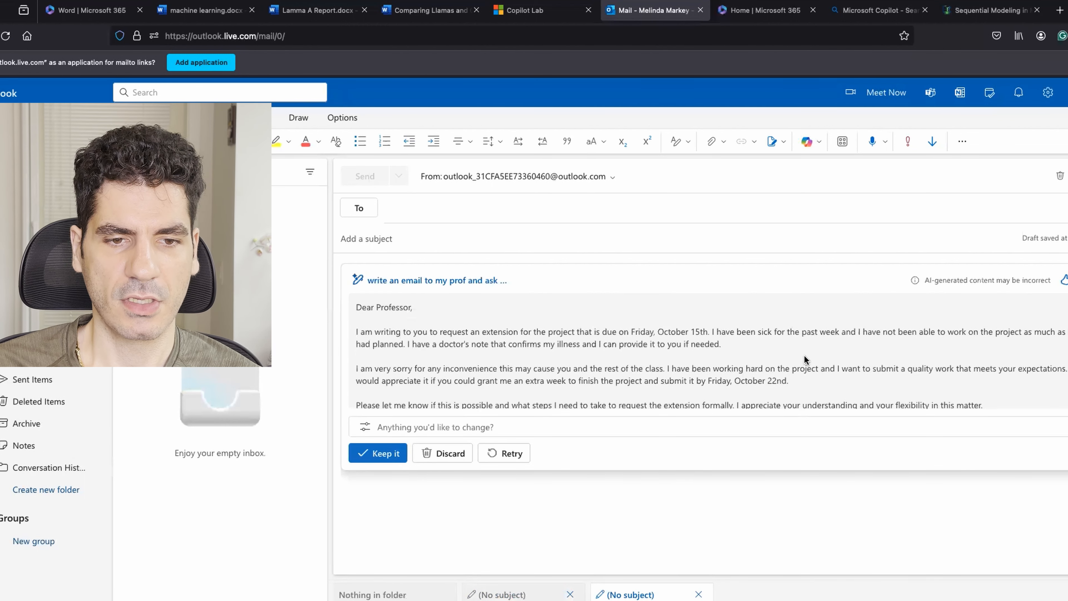
Step: Read through the generated extension request, highlighting the apology paragraph and the project's due date
scroll(510, 341, down, 1)
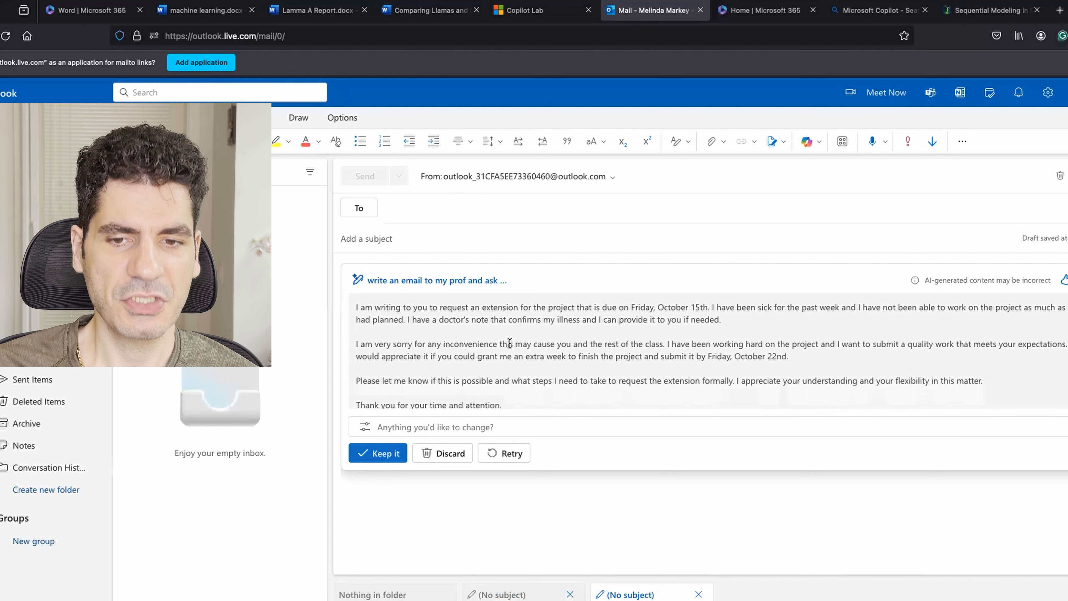
scroll(488, 333, up, 1)
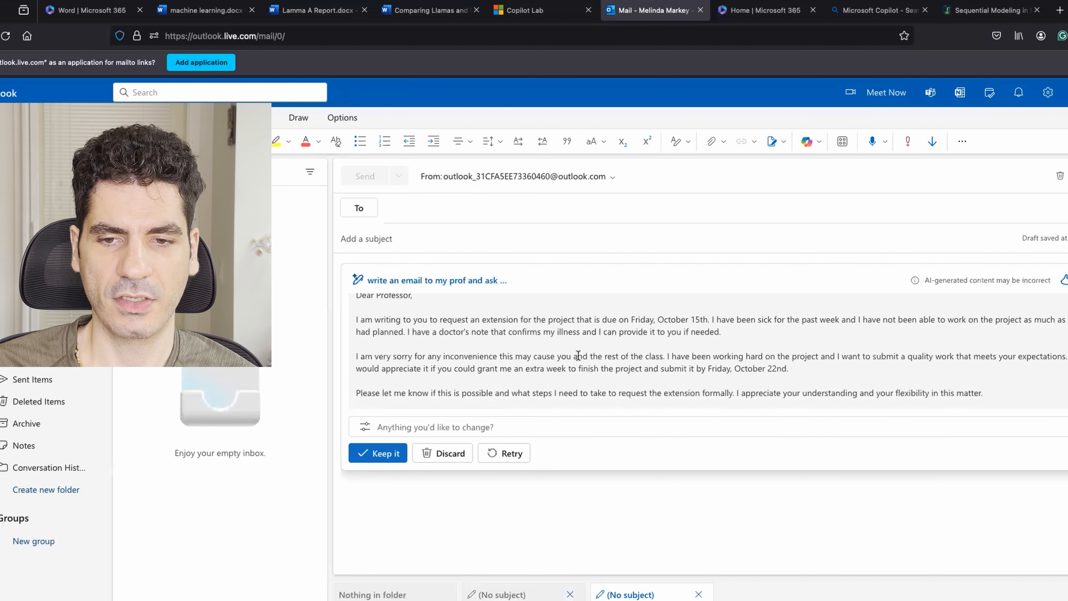
scroll(578, 356, down, 1)
drag(436, 332, 514, 343)
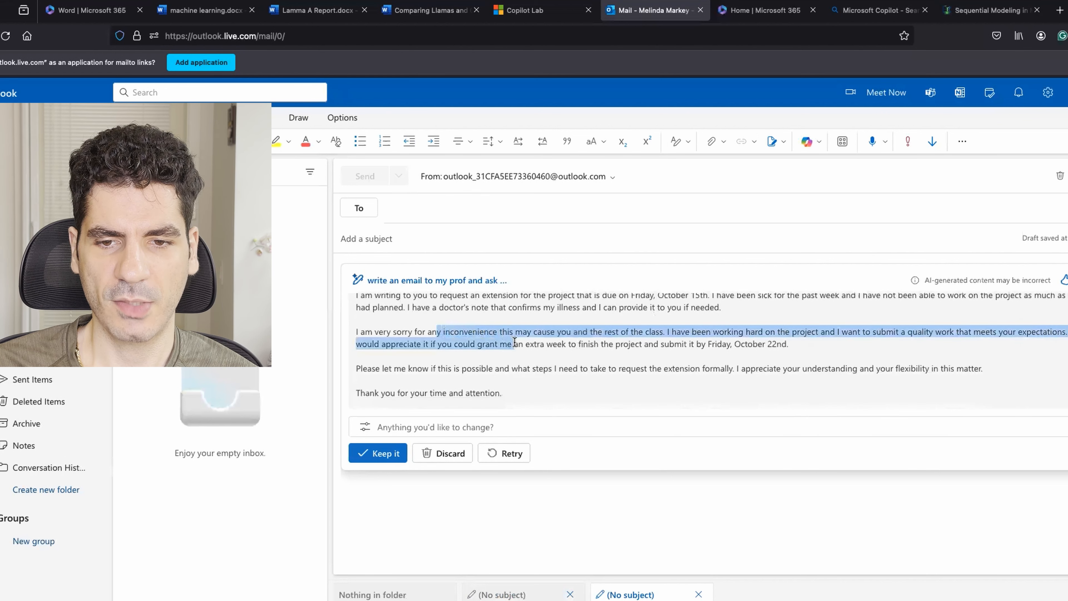
scroll(515, 342, up, 1)
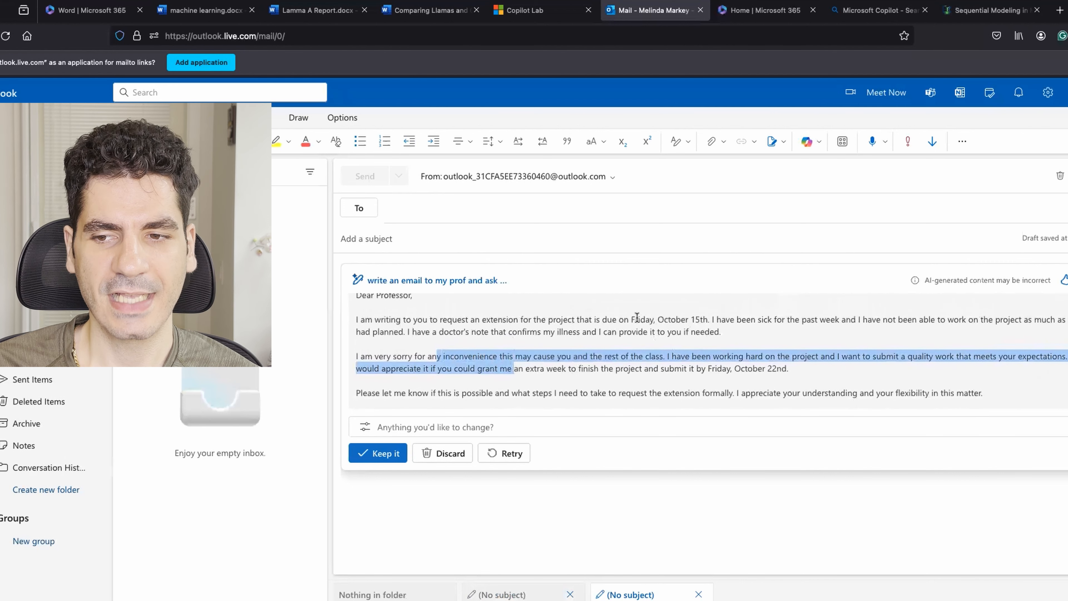
drag(612, 316, 721, 316)
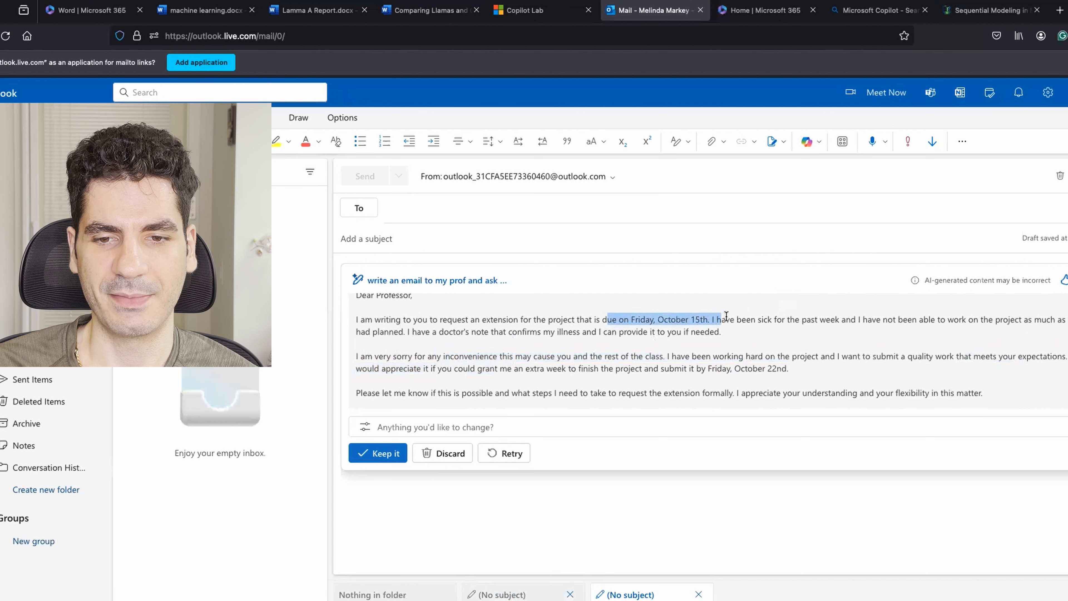
click(652, 313)
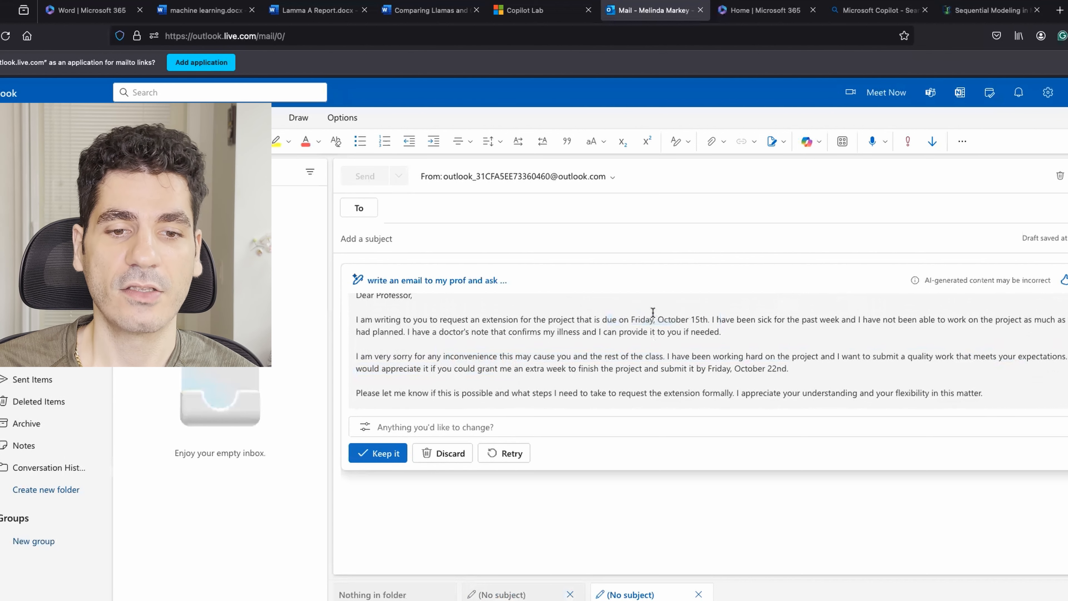